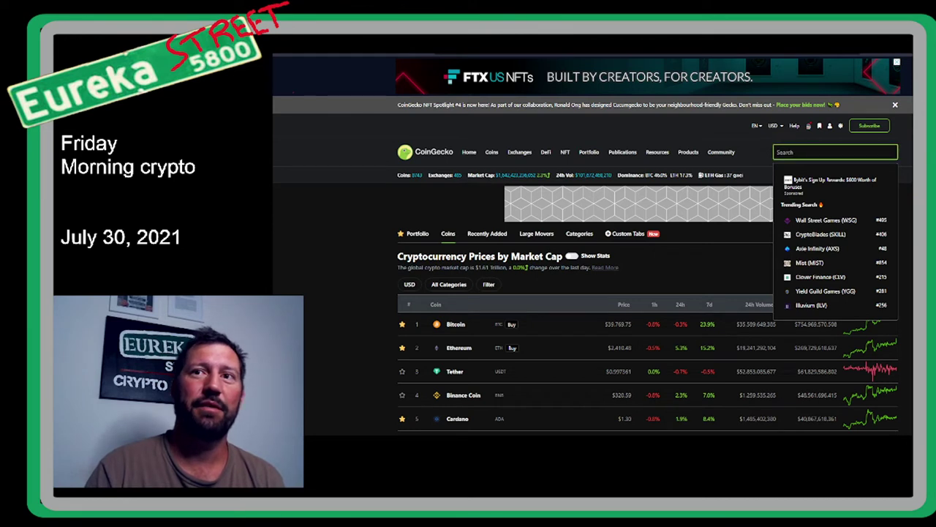
Close the coin search suggestions and reload the list of cryptocurrency prices by market cap.
key(Escape)
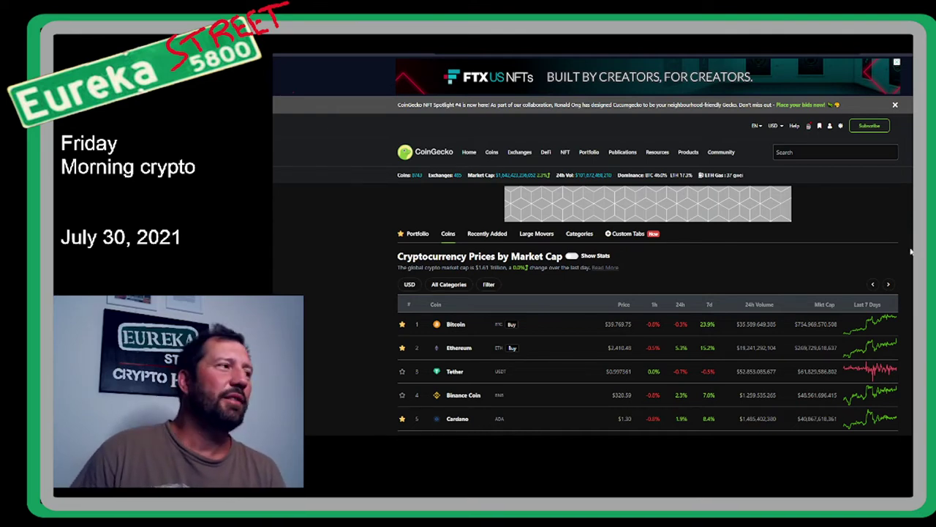
scroll(888, 293, down, 2)
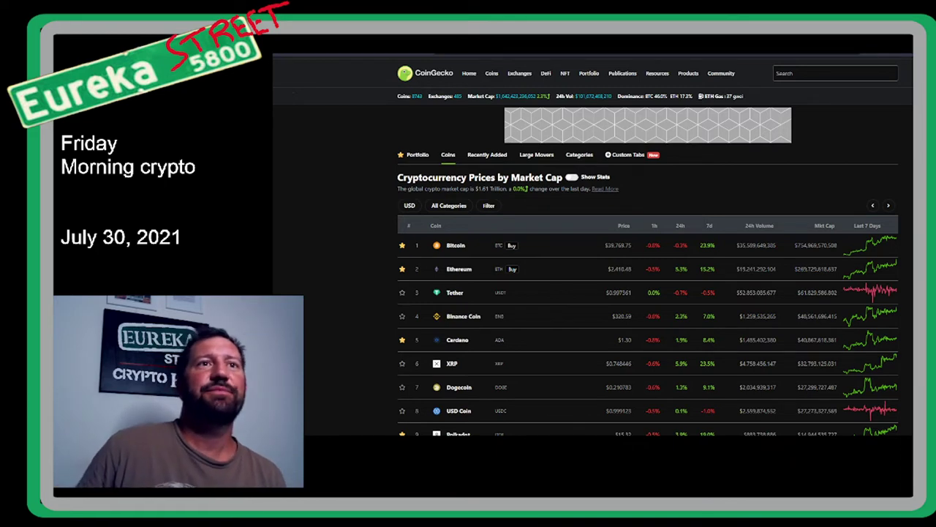
key(F5)
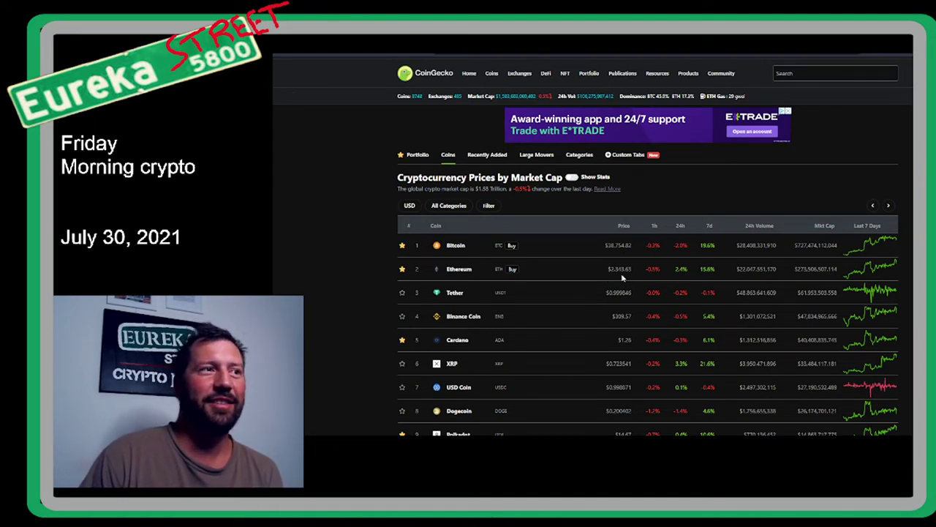
Review the prices and percentage changes of the highest-ranked coins, from Bitcoin down through the top twenty.
scroll(621, 275, down, 1)
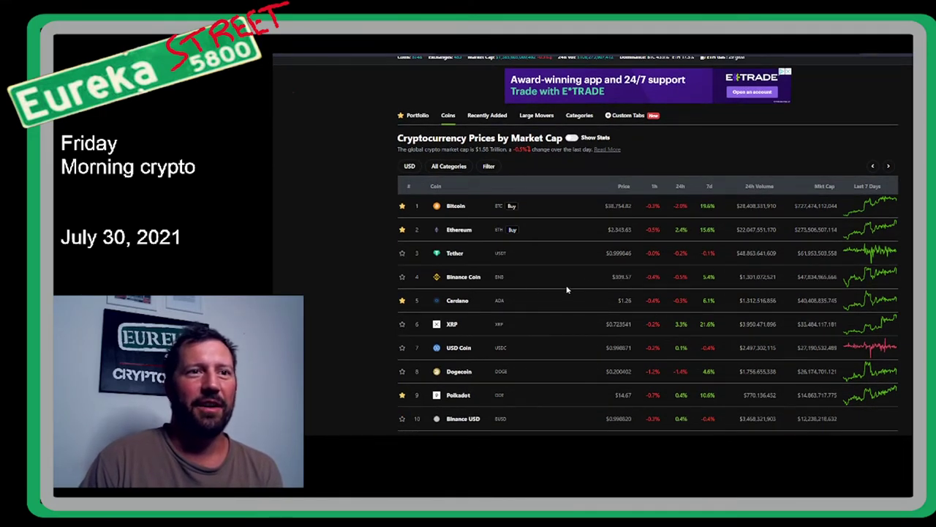
scroll(611, 278, down, 1)
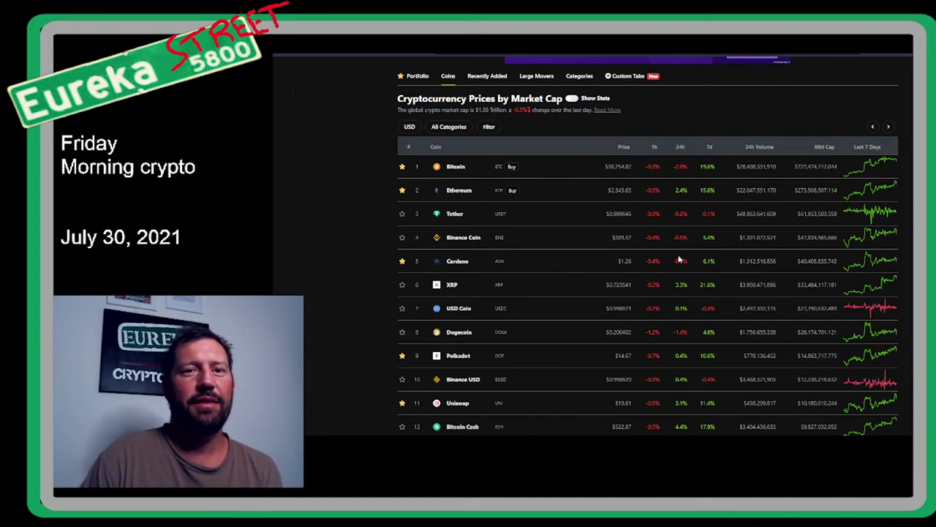
scroll(683, 331, down, 3)
scroll(683, 330, down, 1)
scroll(681, 334, up, 2)
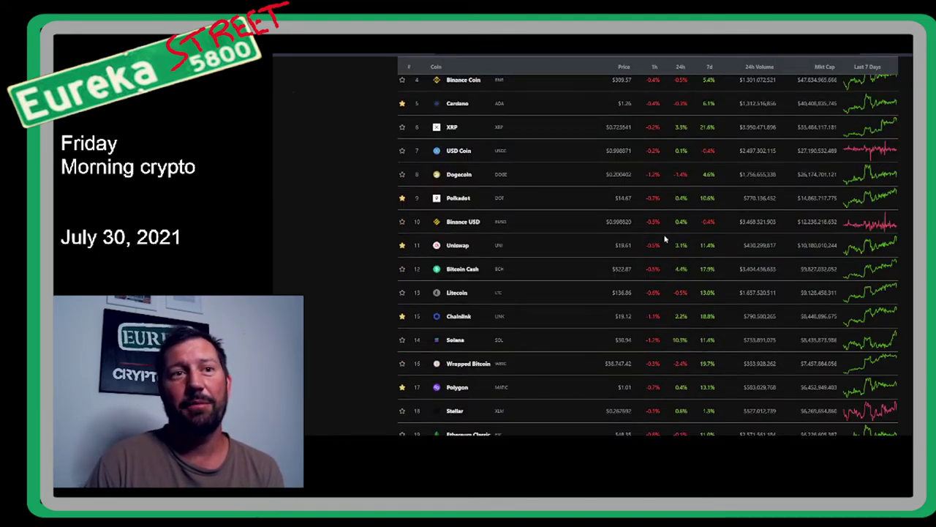
scroll(602, 223, up, 3)
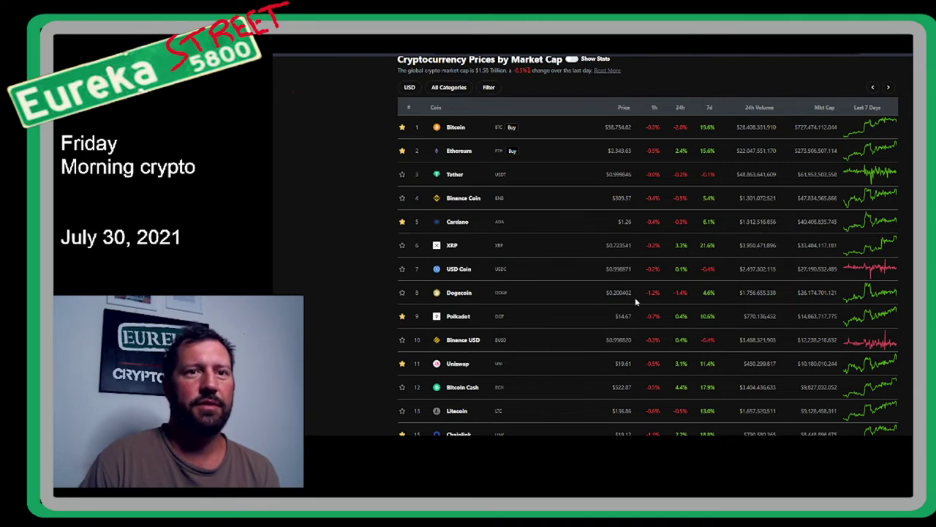
Compare hourly, daily and weekly price changes down the ranking as far as NEO, and return to Bitcoin and Ethereum.
scroll(621, 323, down, 1)
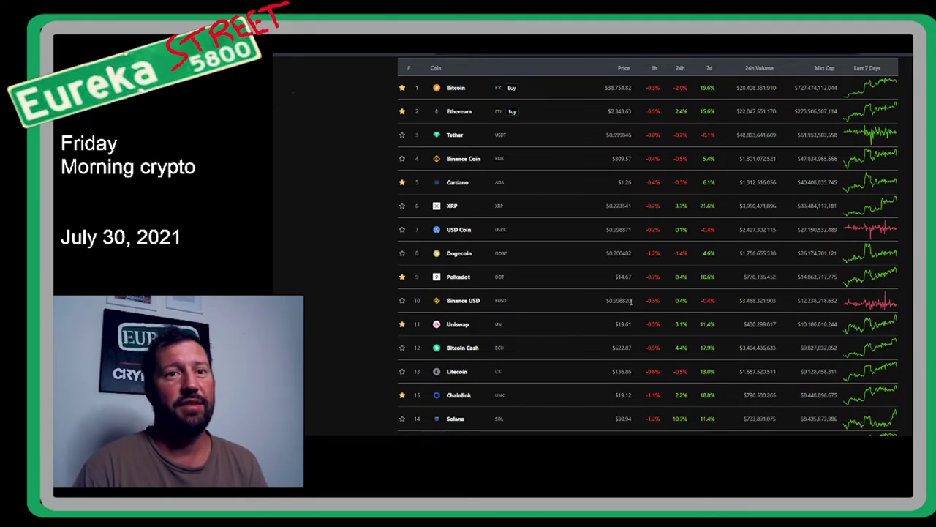
scroll(625, 319, down, 2)
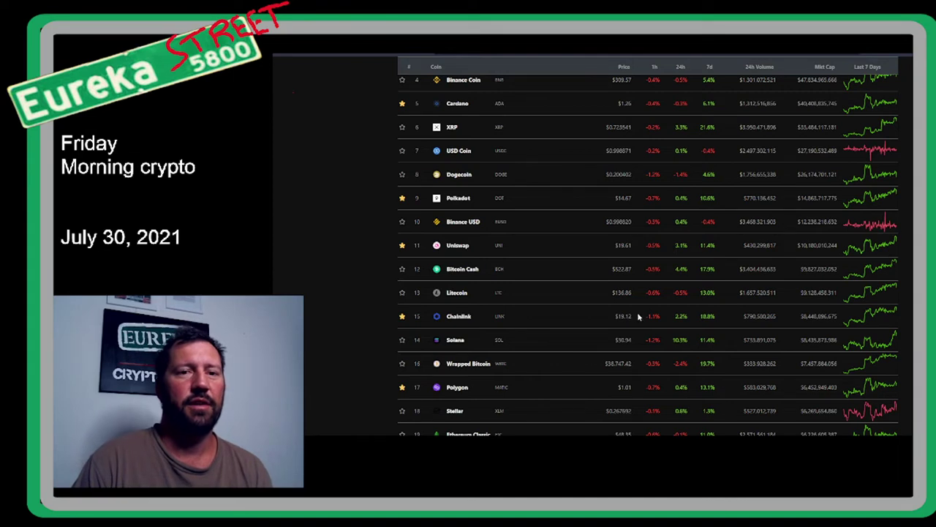
scroll(640, 308, down, 3)
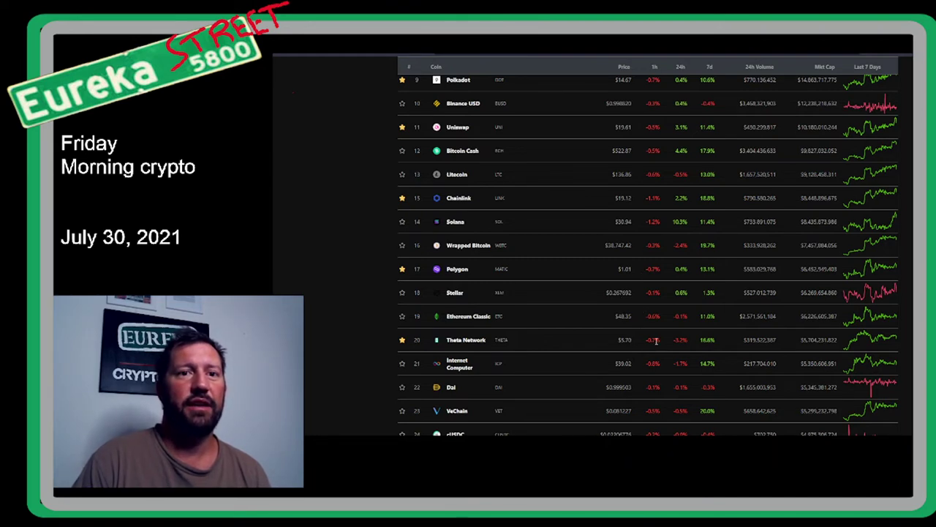
scroll(641, 309, down, 2)
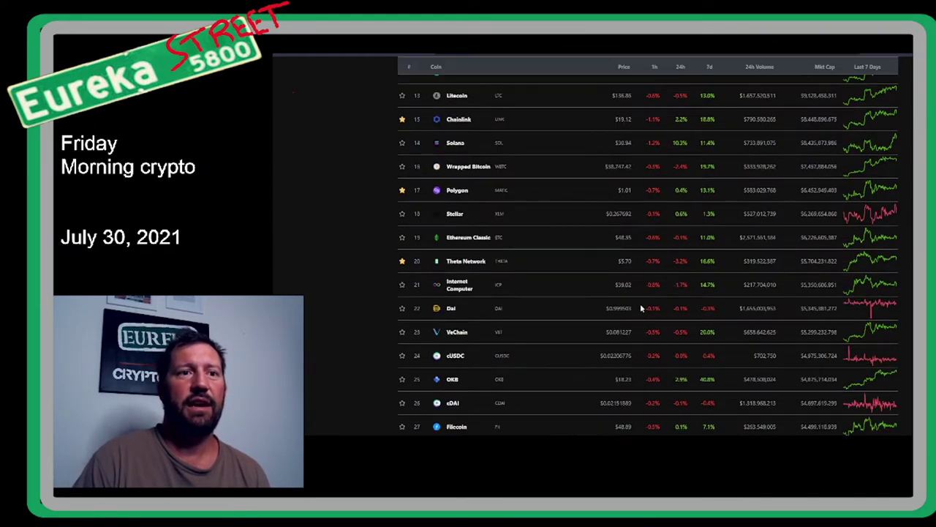
scroll(619, 310, down, 2)
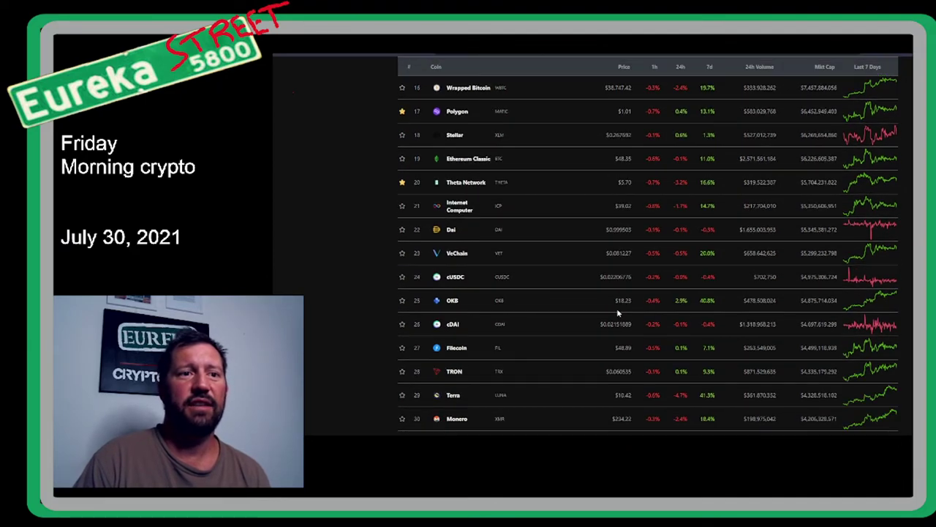
scroll(618, 312, down, 4)
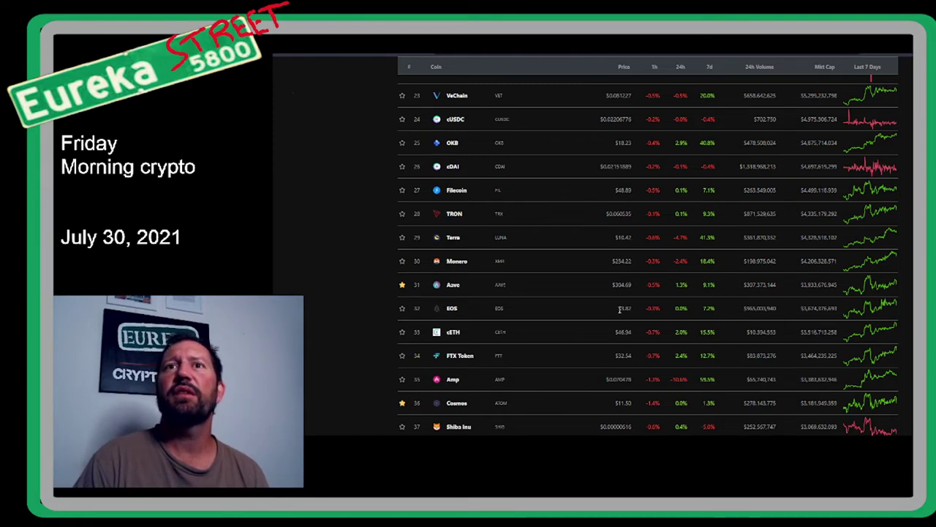
scroll(621, 309, down, 5)
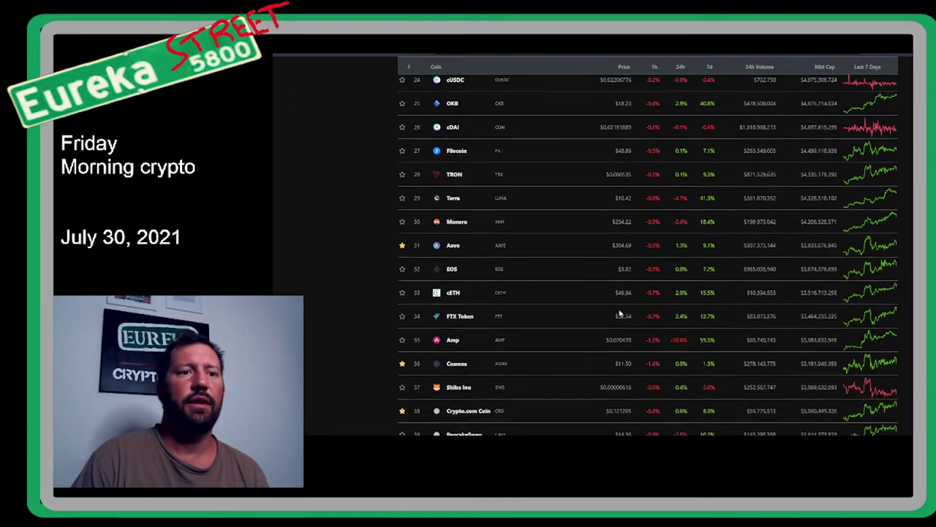
scroll(621, 309, down, 5)
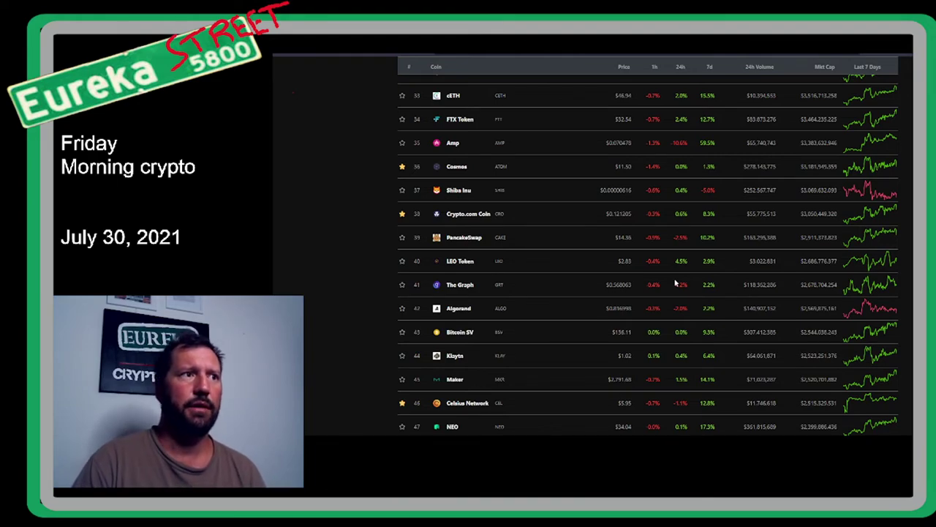
scroll(676, 282, up, 7)
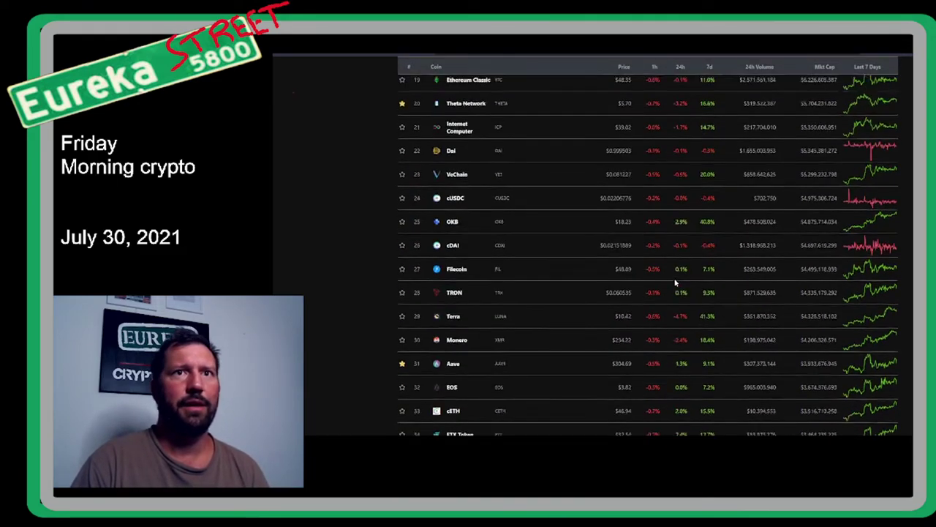
scroll(675, 282, up, 6)
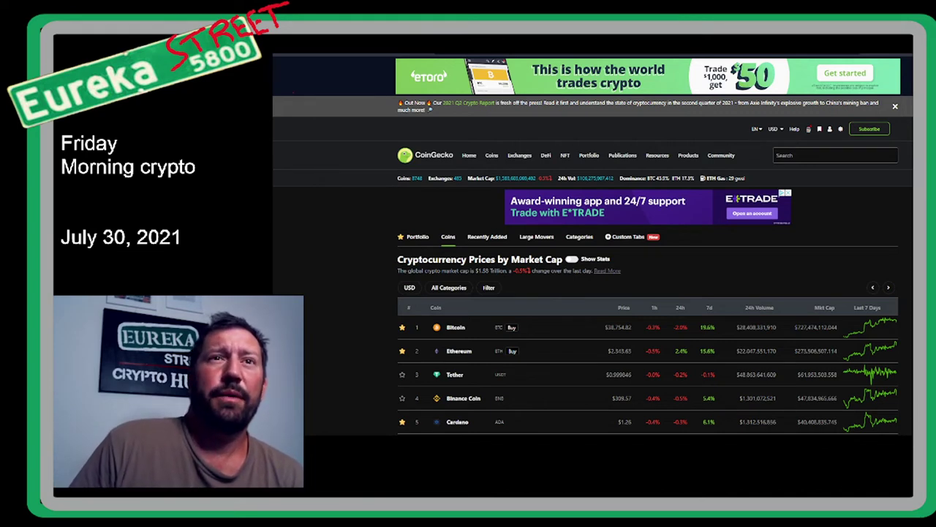
scroll(742, 342, down, 2)
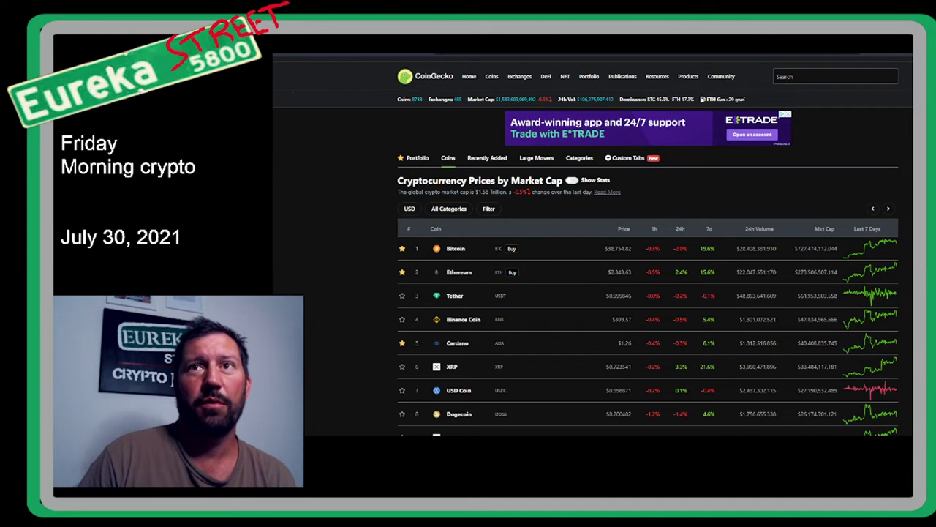
Switch to the Eureka ADA wallet and expand the details of the most recent ADA sent transaction.
click(658, 45)
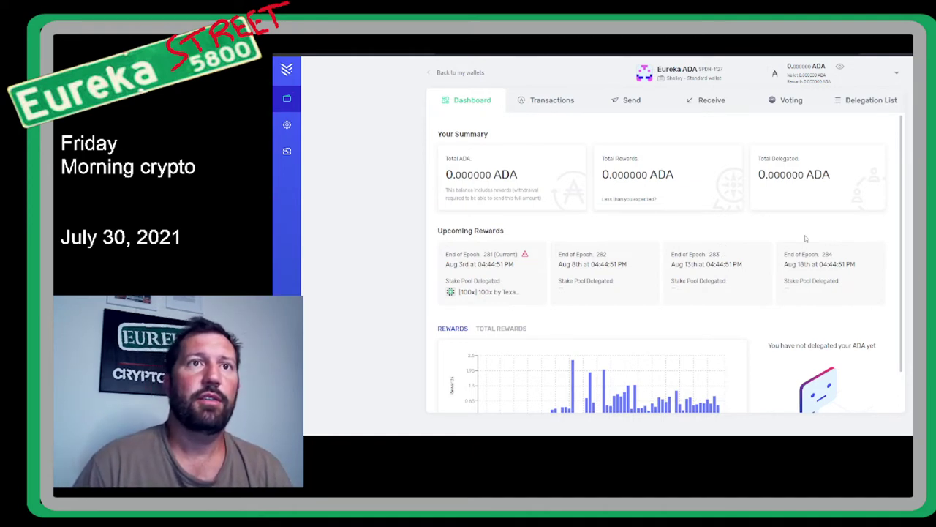
click(550, 103)
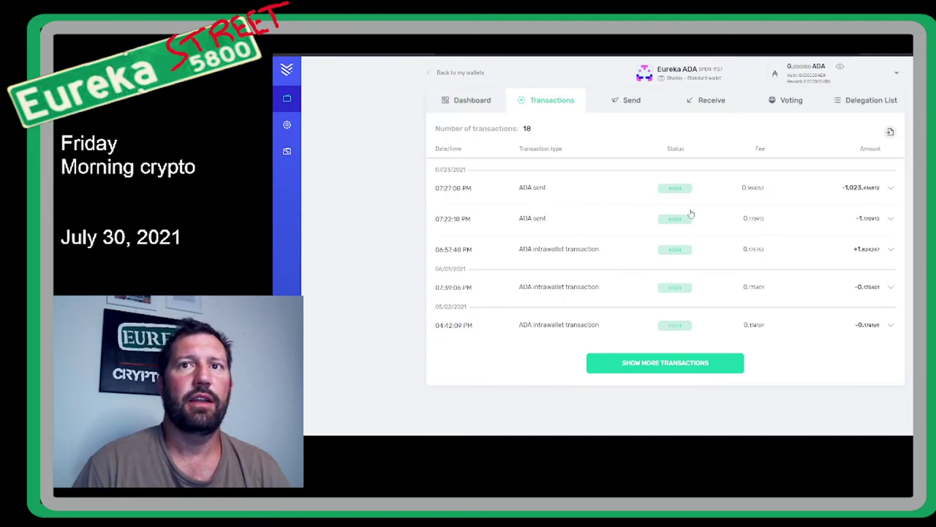
click(892, 191)
scroll(851, 231, down, 1)
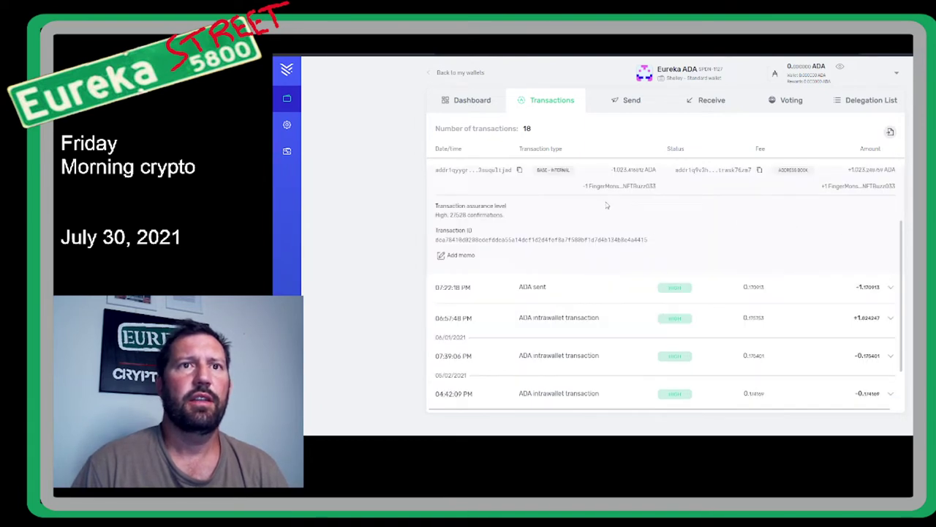
Open the FingerMonstersNFTBuzz033 token from the transaction in the Cardanoscan explorer and view its list of transactions.
drag(583, 186, 662, 189)
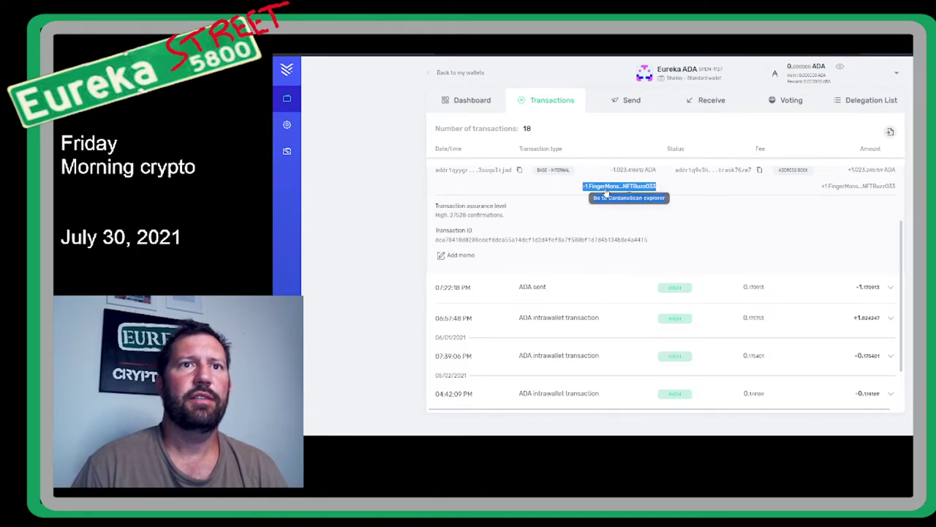
click(634, 189)
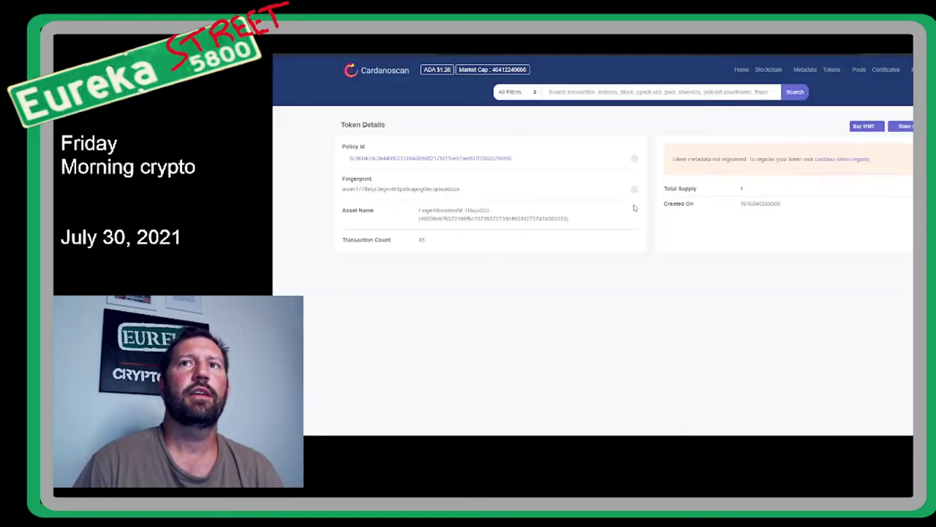
scroll(633, 209, down, 3)
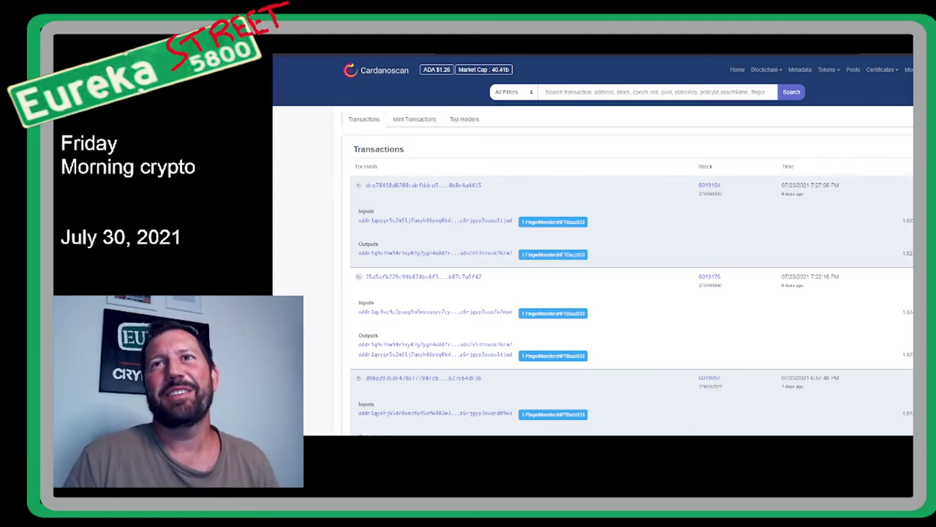
Switch to the article "Understanding the Token page" and look through its introduction, Overview and Profile Summary sections.
key(ctrl+Tab)
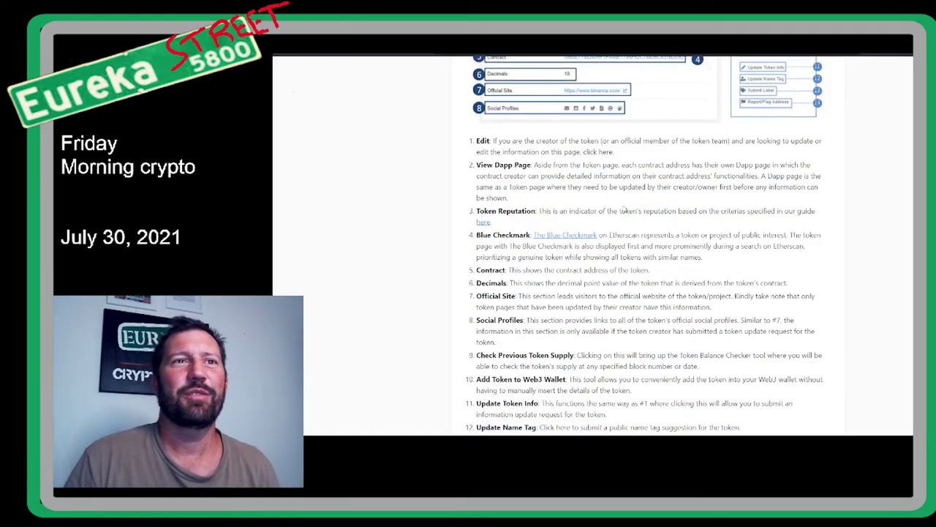
scroll(720, 220, down, 3)
scroll(720, 219, up, 10)
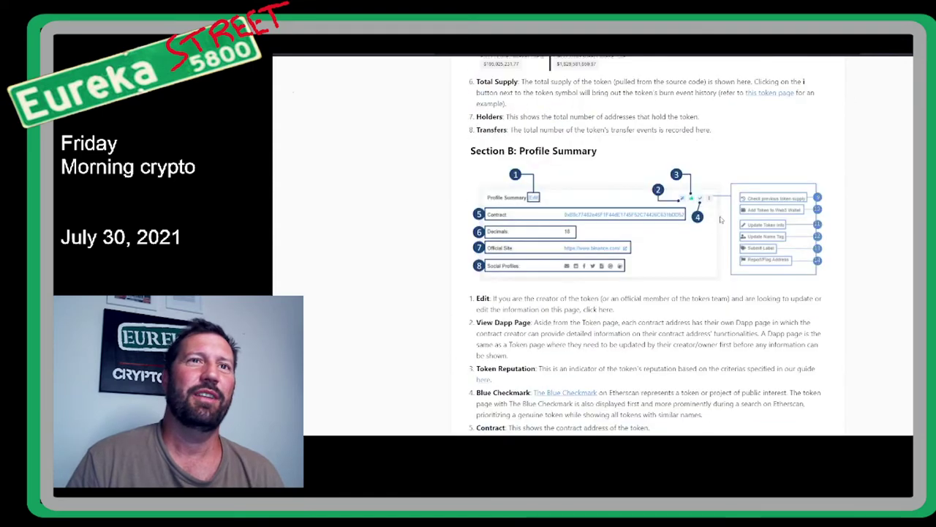
scroll(720, 219, up, 5)
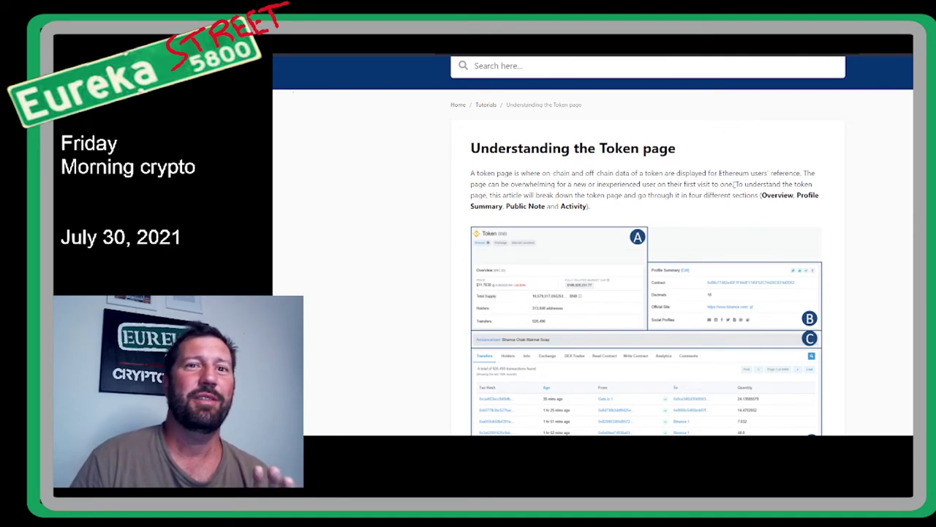
scroll(736, 228, down, 1)
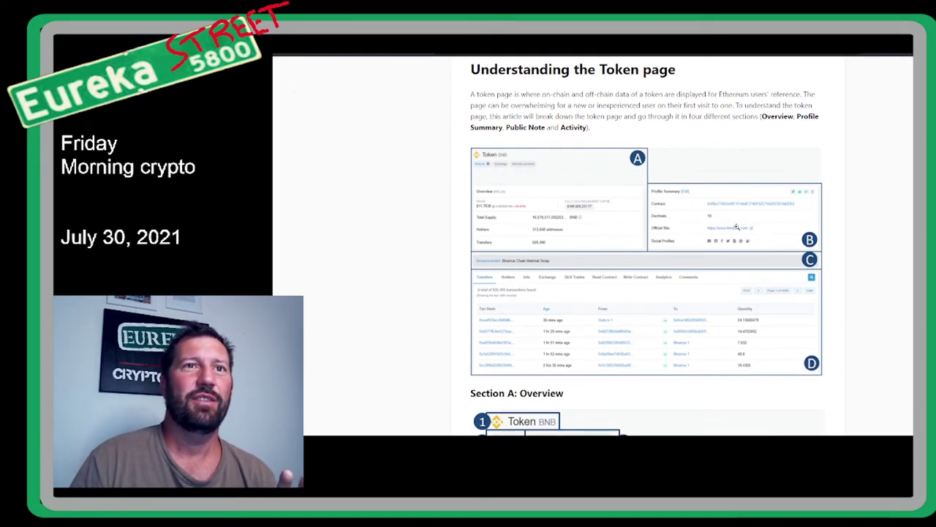
scroll(737, 229, down, 5)
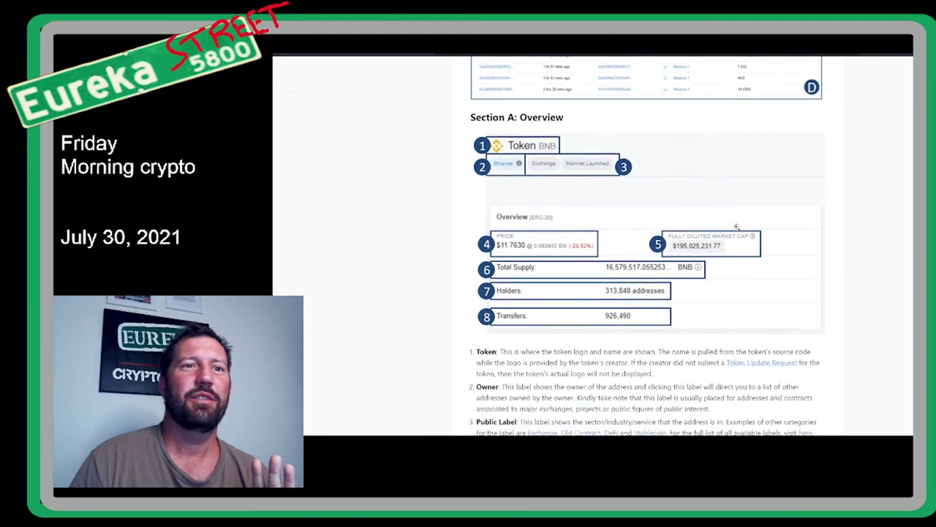
scroll(745, 227, down, 3)
scroll(745, 228, up, 5)
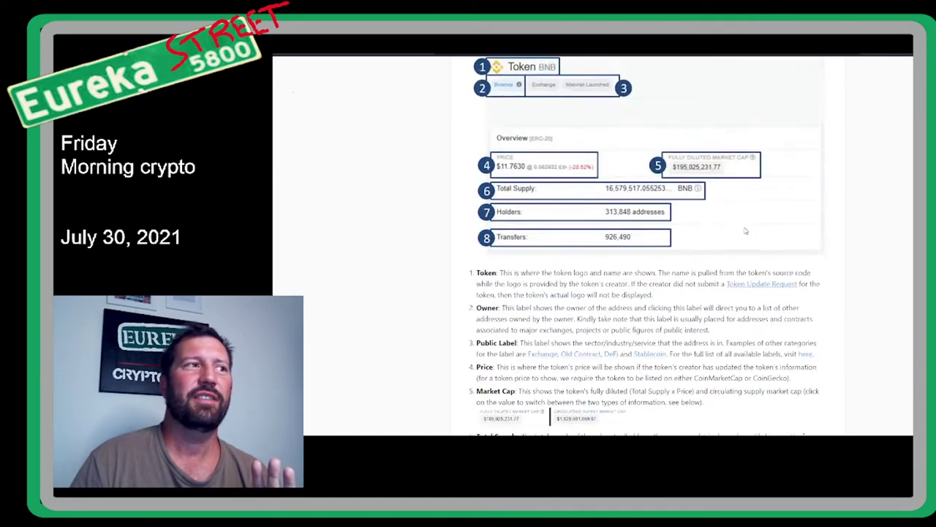
scroll(746, 231, up, 4)
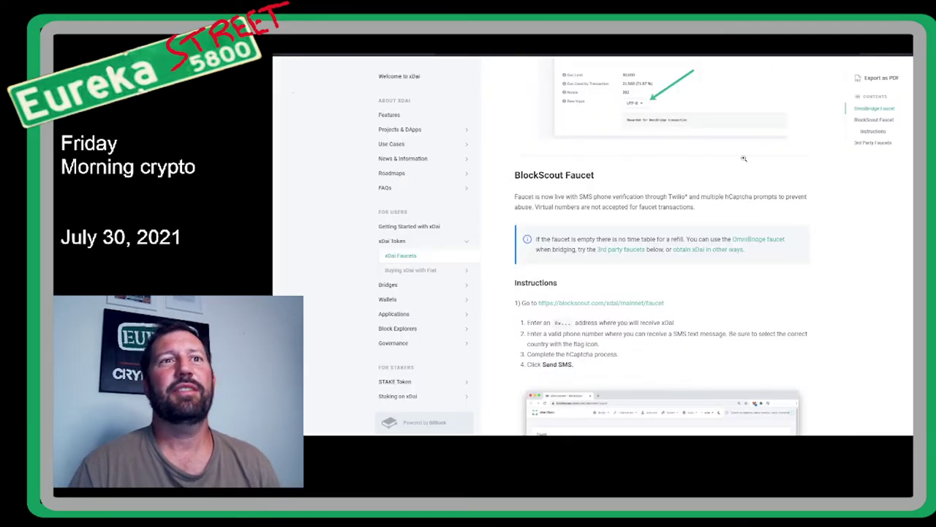
Look over the OmniBridge section of the xDai Faucets page and the POAP FAQ on migrating and transferring POAPs.
scroll(715, 223, up, 3)
scroll(715, 223, up, 5)
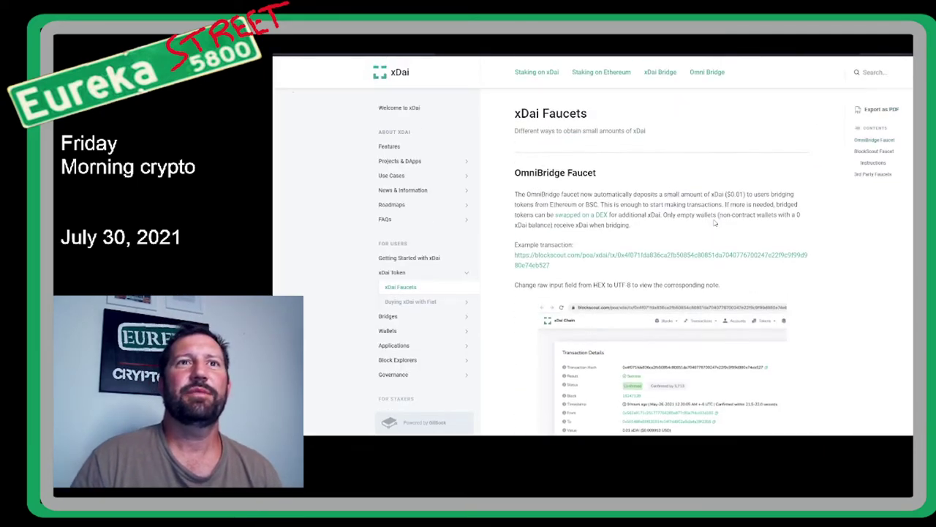
key(alt+Left)
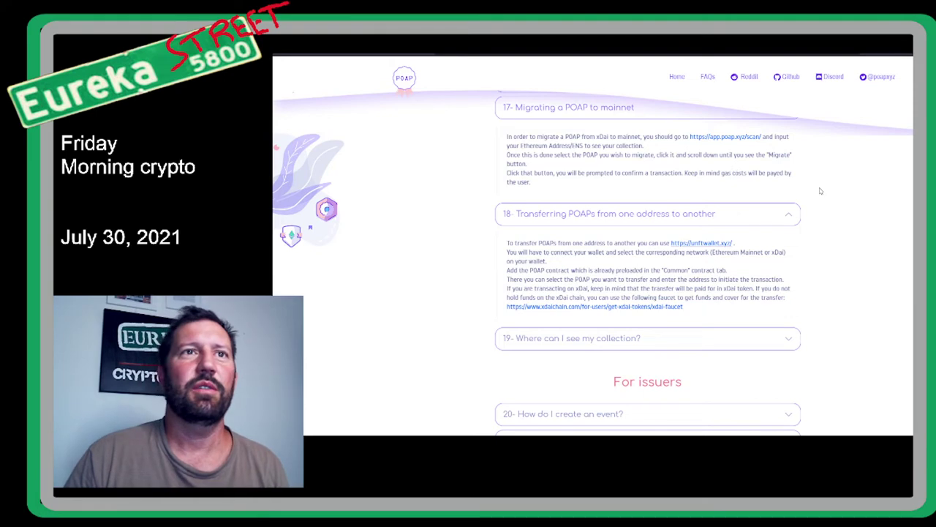
scroll(820, 190, up, 3)
scroll(829, 194, down, 1)
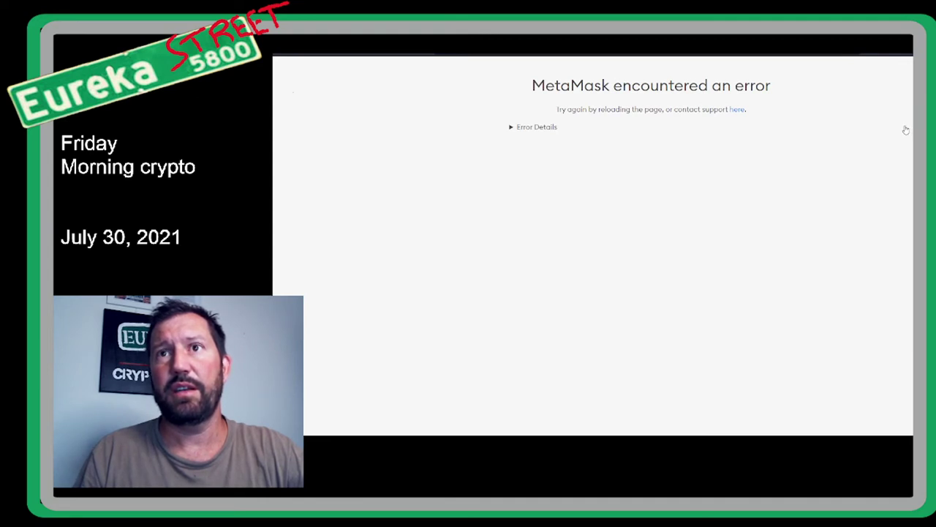
Reload the MetaMask page to bring up the account's xDai wallet.
key(F5)
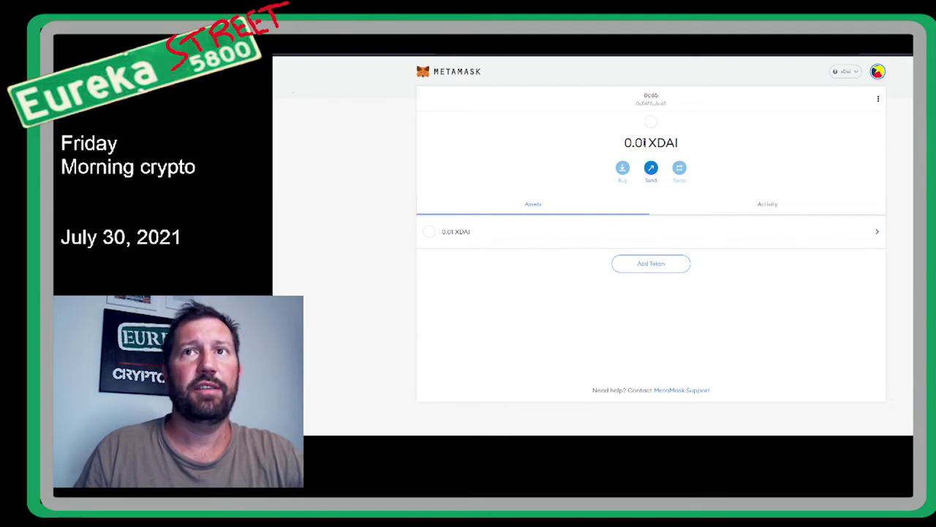
Review the saved xDai network's details in the MetaMask network settings and check the account's activity and assets.
click(847, 73)
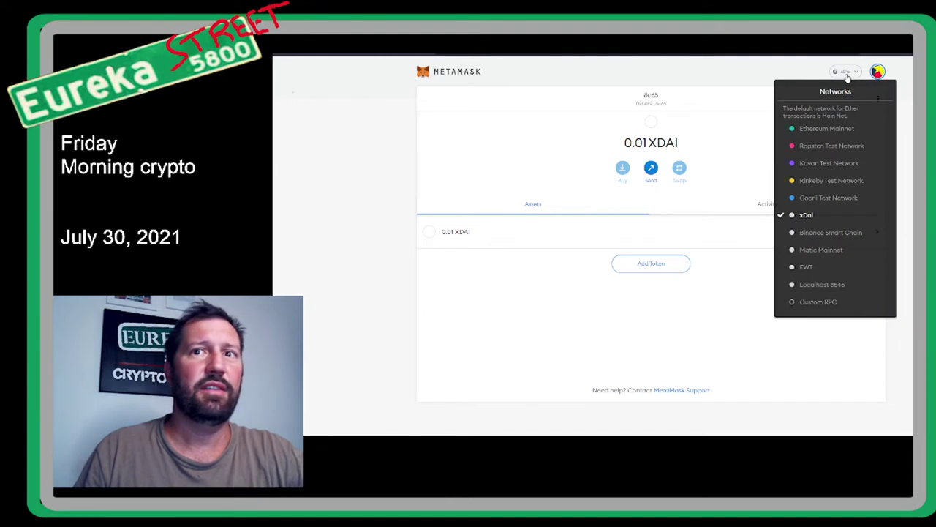
click(810, 305)
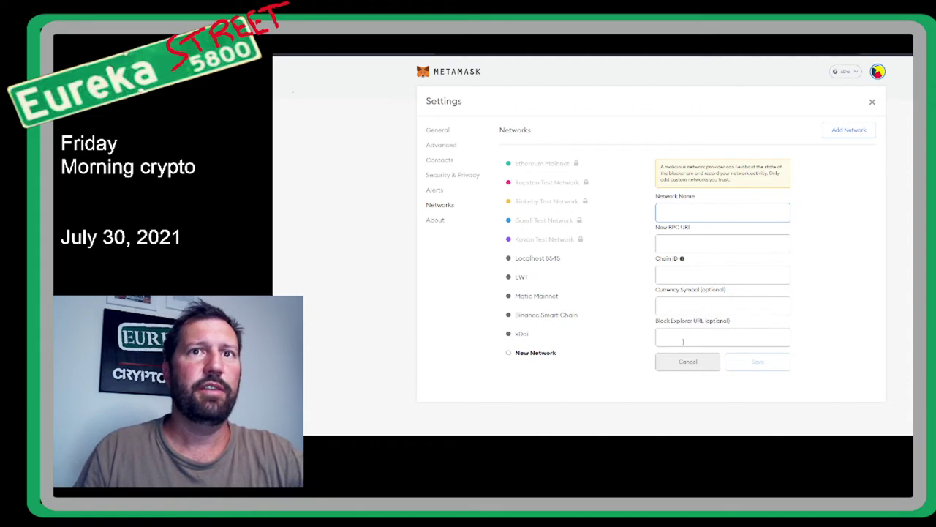
click(521, 335)
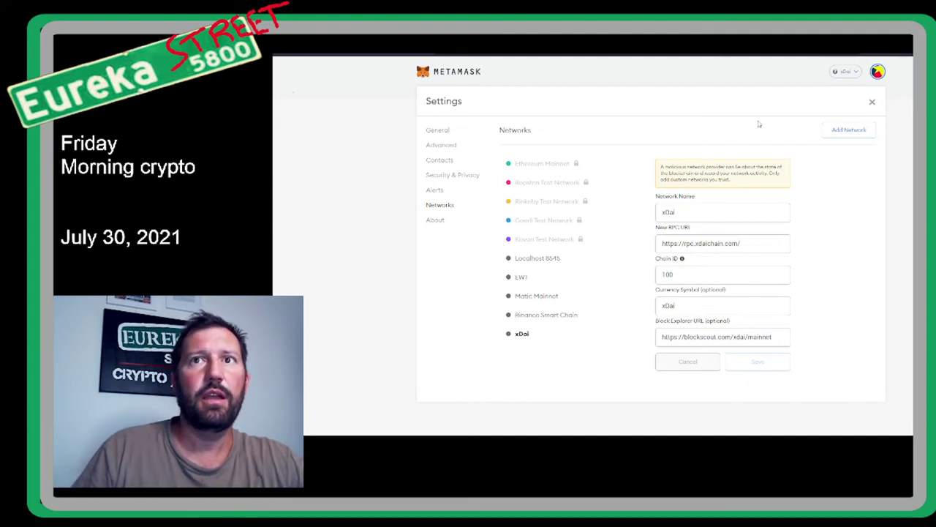
click(873, 102)
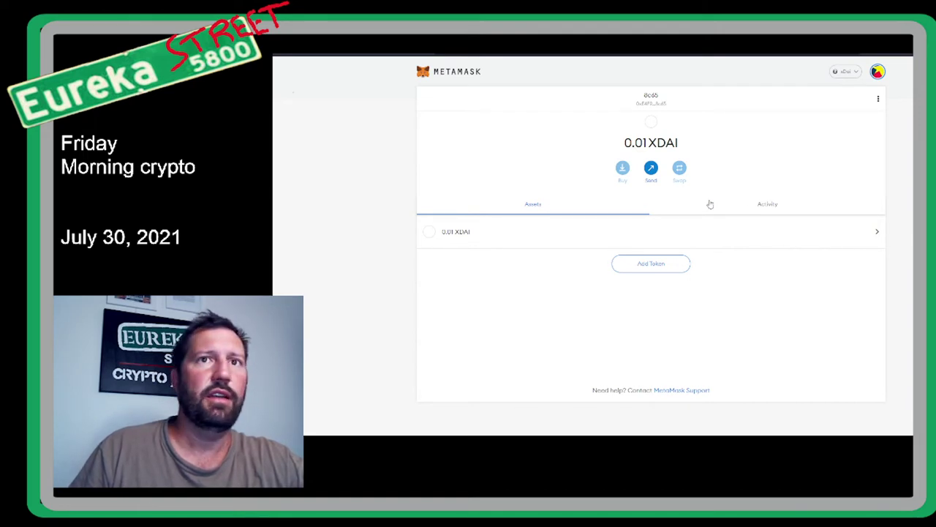
click(768, 204)
click(533, 205)
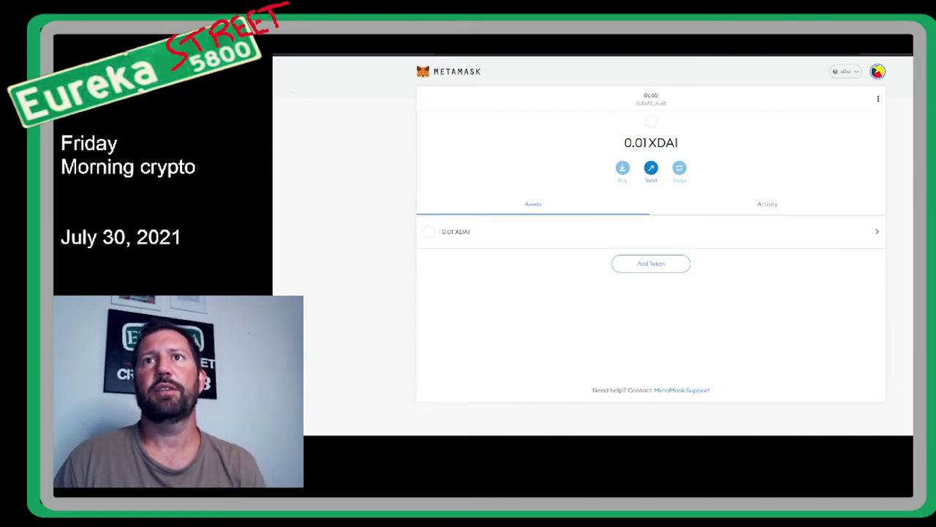
Return to the POAP FAQ and look over the answers on migrating a POAP to mainnet and transferring POAPs between addresses.
key(alt+Tab)
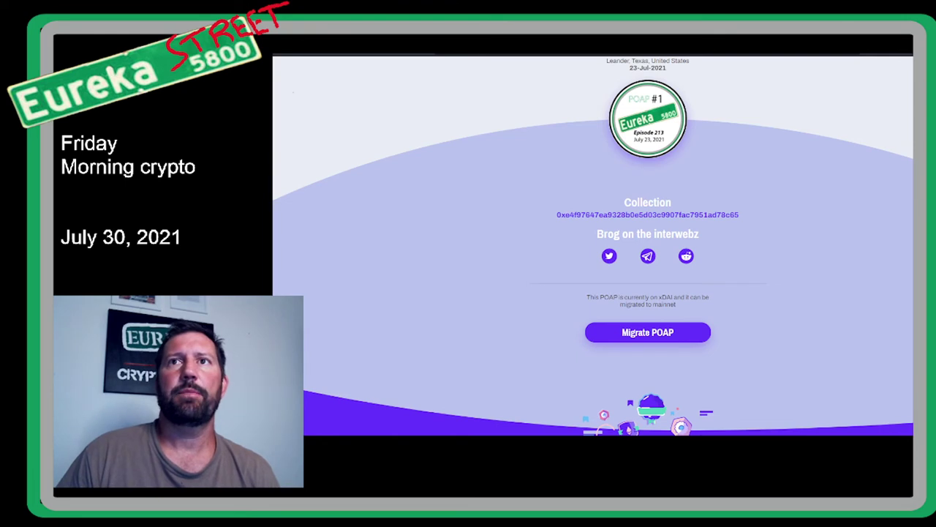
key(alt+Tab)
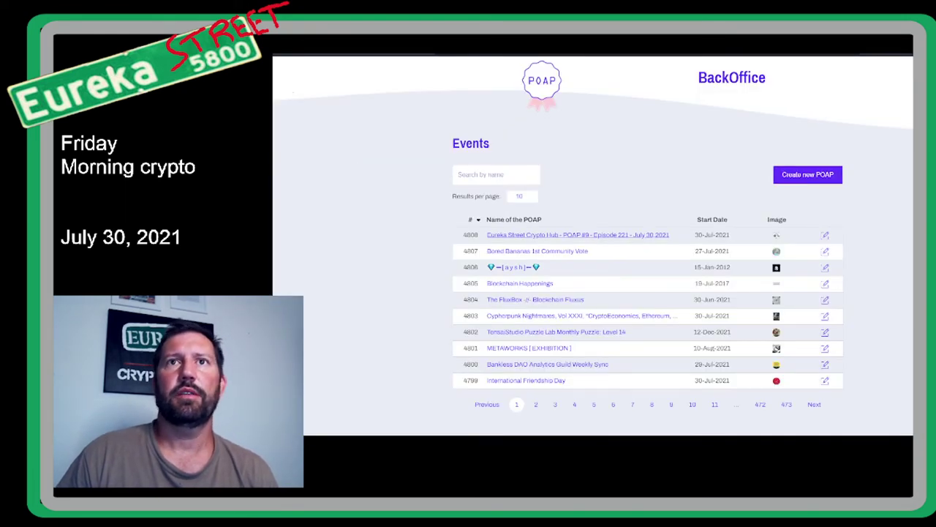
key(alt+Tab)
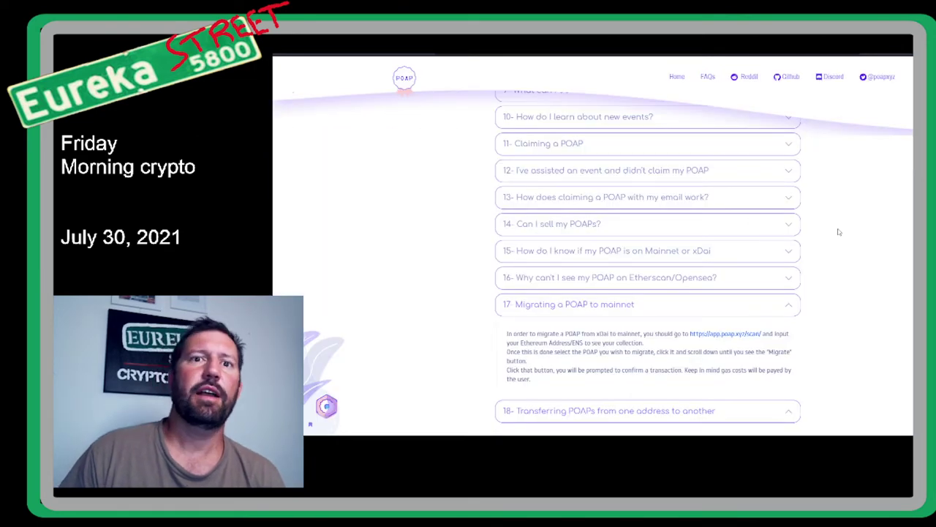
scroll(831, 227, up, 5)
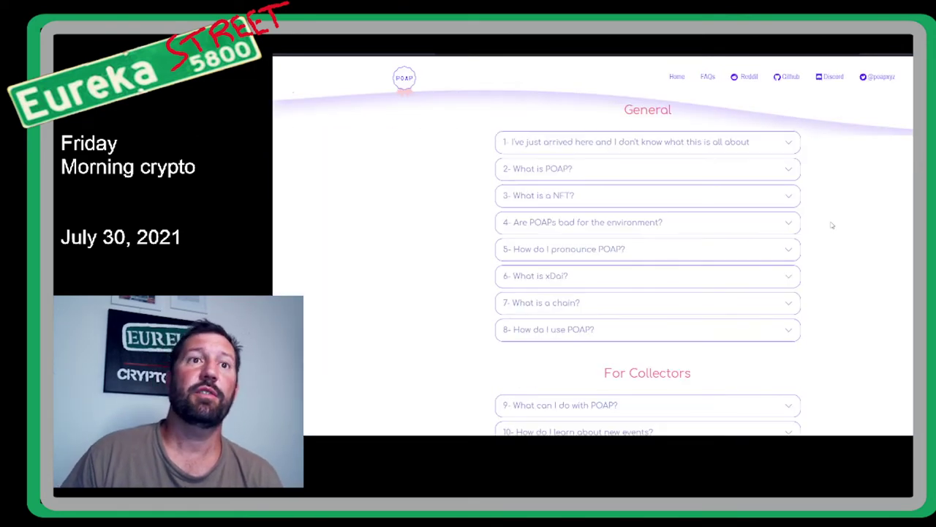
scroll(831, 225, down, 5)
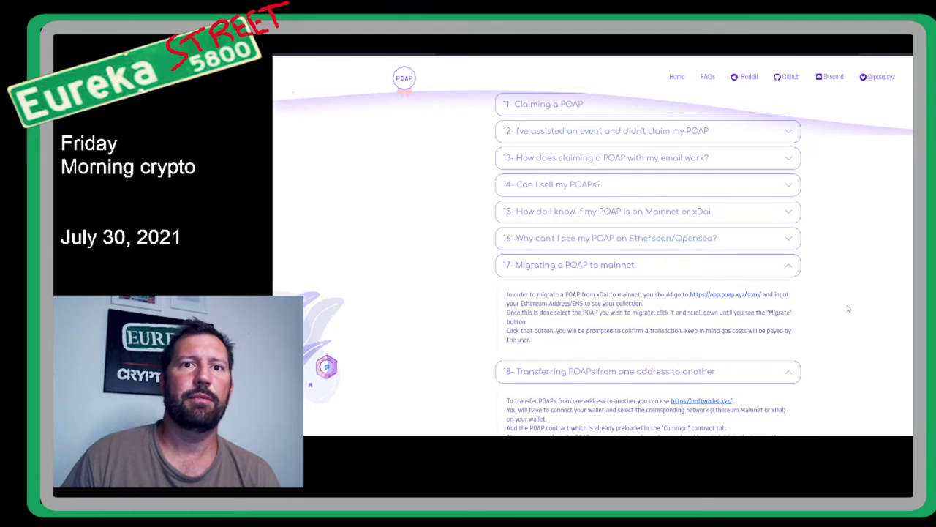
scroll(848, 309, down, 1)
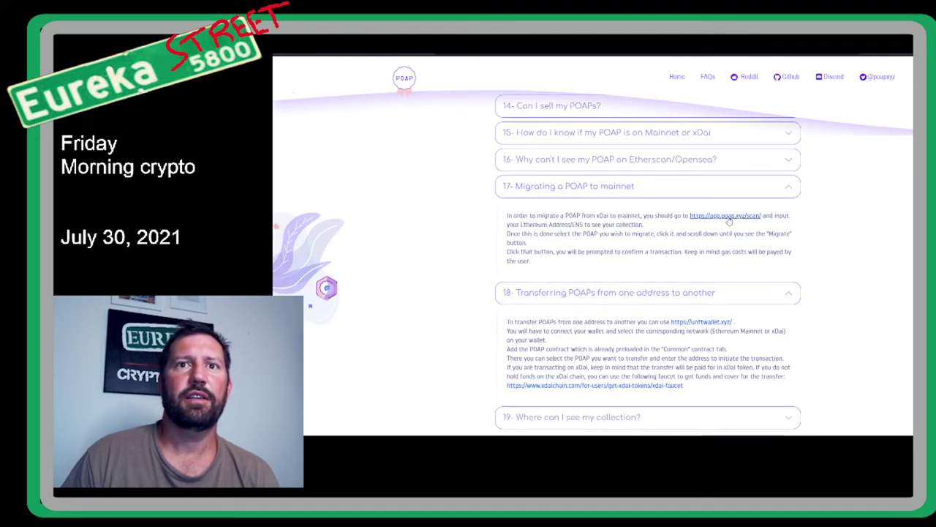
Follow the FAQ's app.poap.xyz/scan link and show the wallet's badges on the POAP Scan page.
click(728, 217)
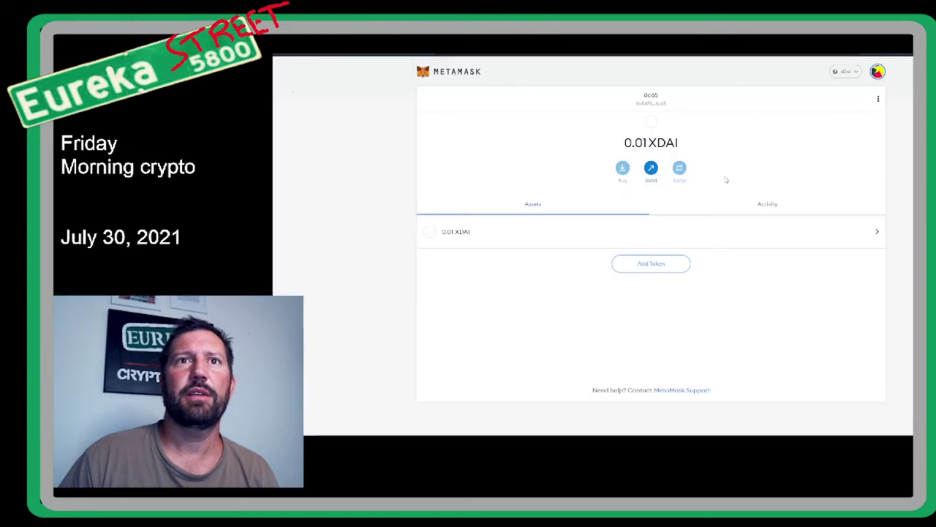
click(651, 99)
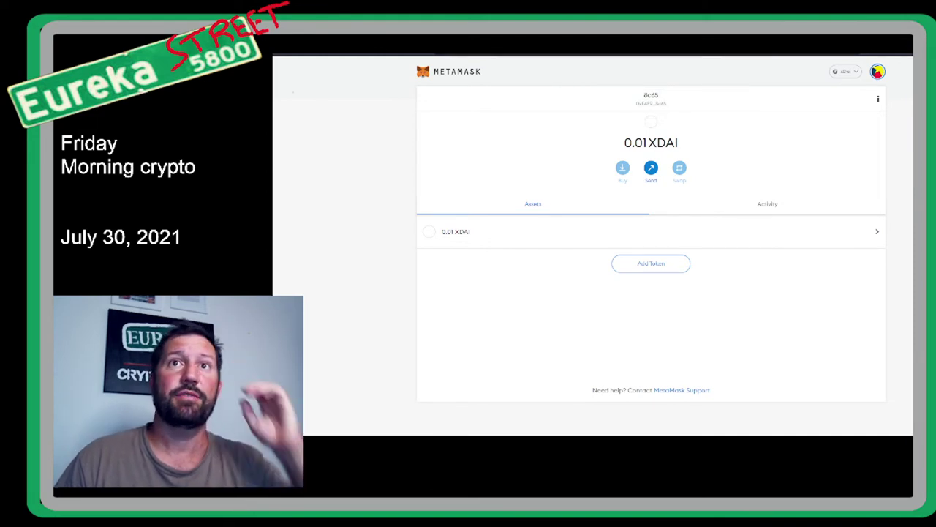
click(775, 22)
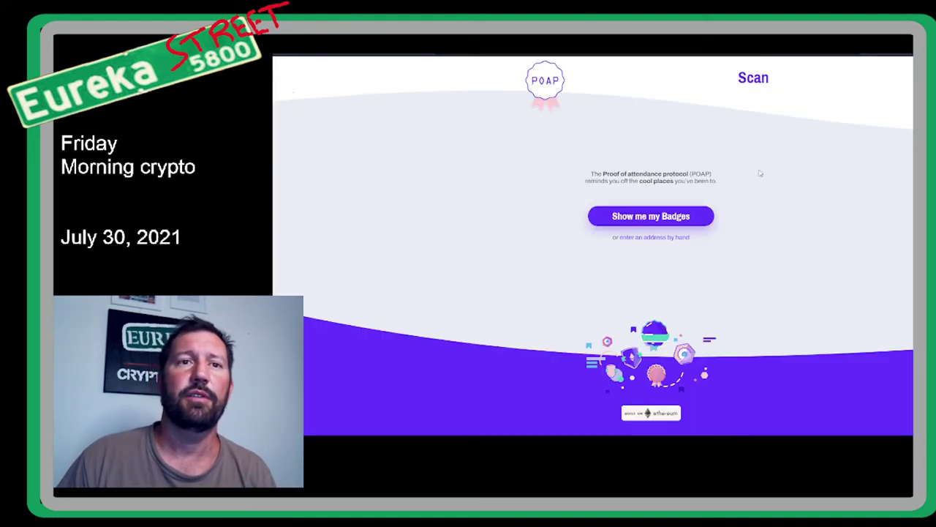
click(643, 217)
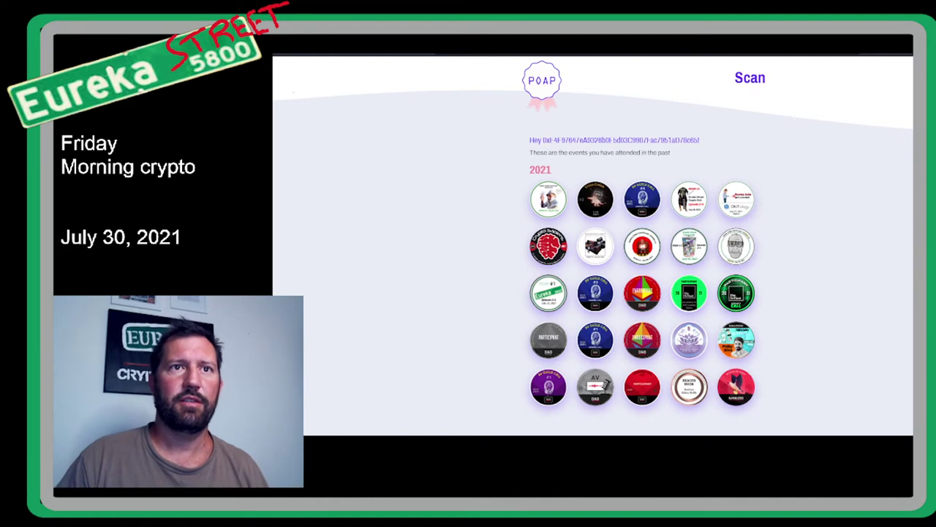
Open the badge for Eureka Street Crypto Hub POAP #6 Episode 218 and try to migrate it to mainnet.
scroll(772, 248, down, 1)
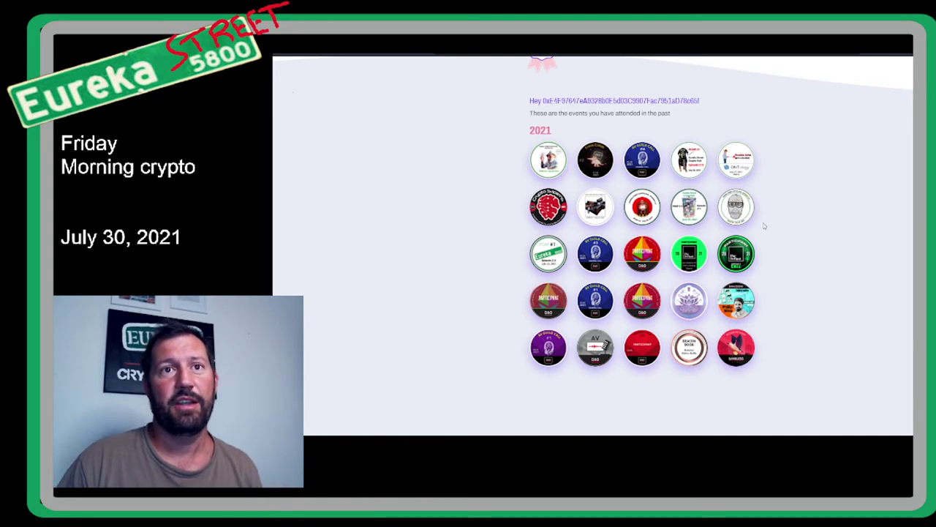
scroll(782, 218, up, 1)
scroll(782, 217, down, 2)
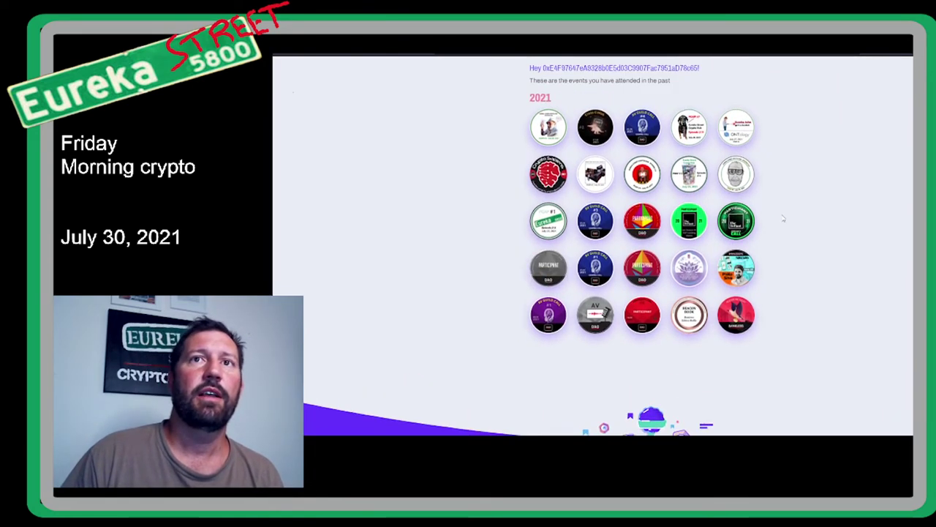
scroll(782, 212, up, 1)
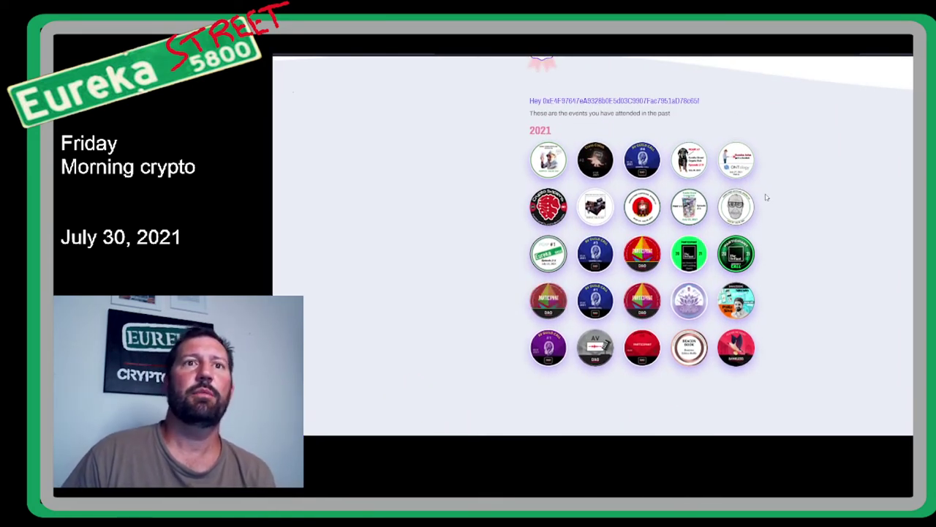
click(734, 173)
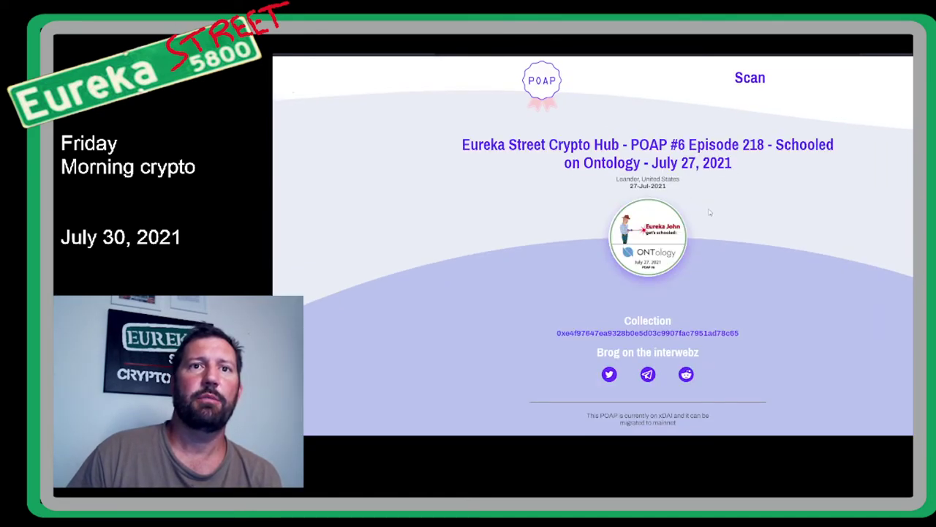
scroll(715, 250, down, 1)
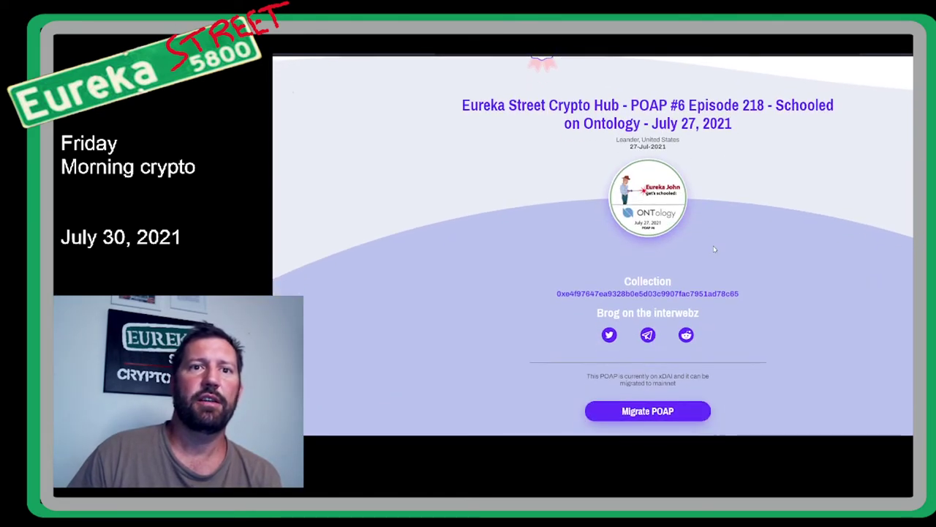
click(651, 416)
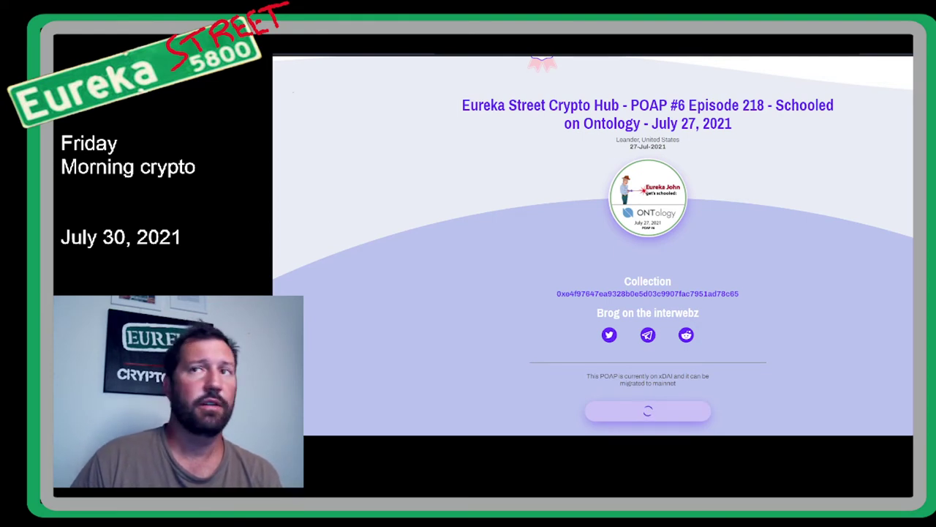
Switch to MetaMask and change the active network to Ethereum Mainnet.
key(alt+Tab)
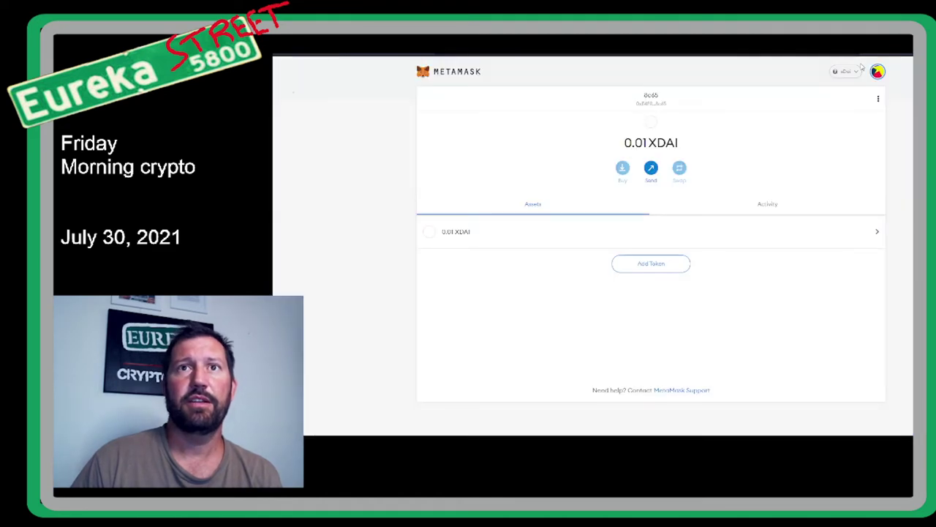
click(848, 73)
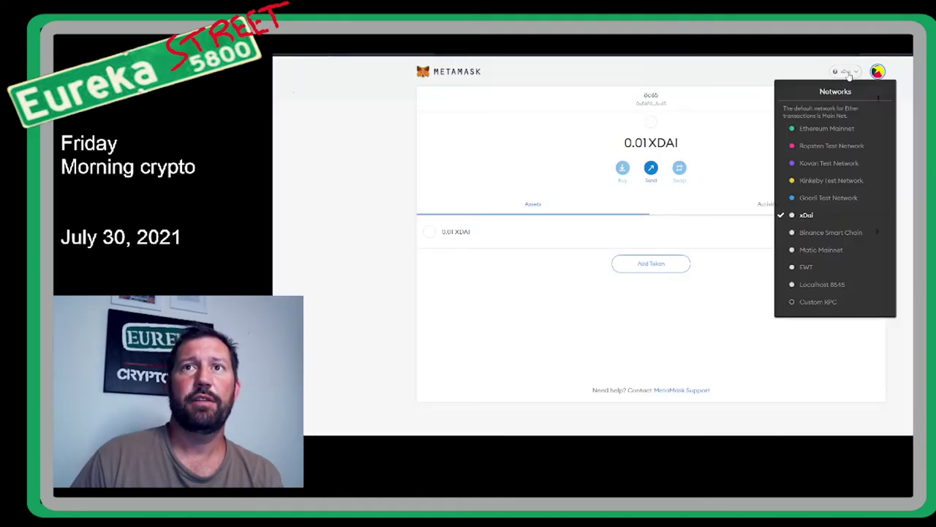
click(818, 132)
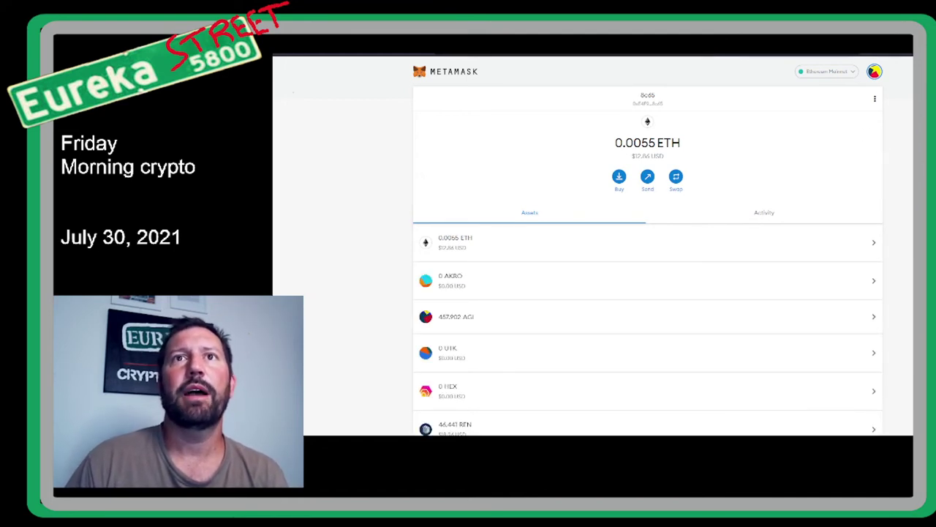
Return to the POAP #6 Episode 218 page and retry its migration to mainnet.
key(ctrl+Tab)
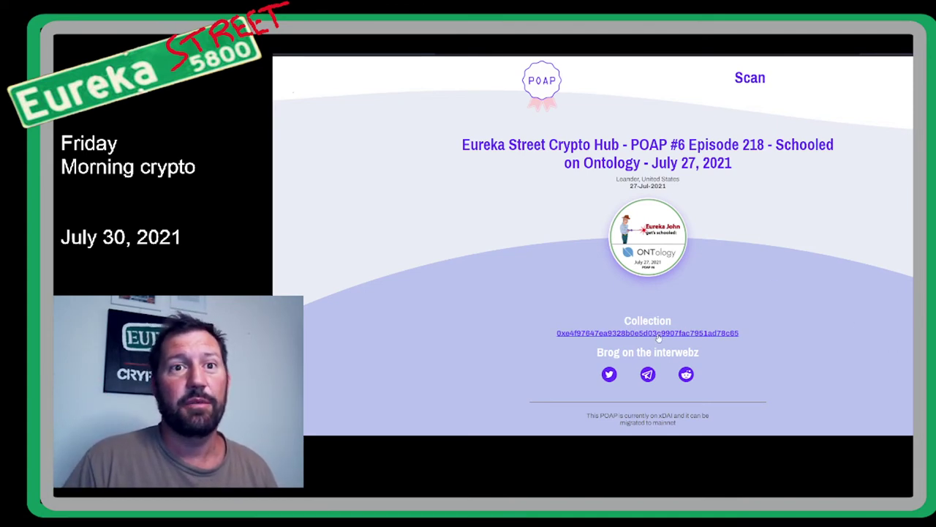
scroll(805, 282, down, 3)
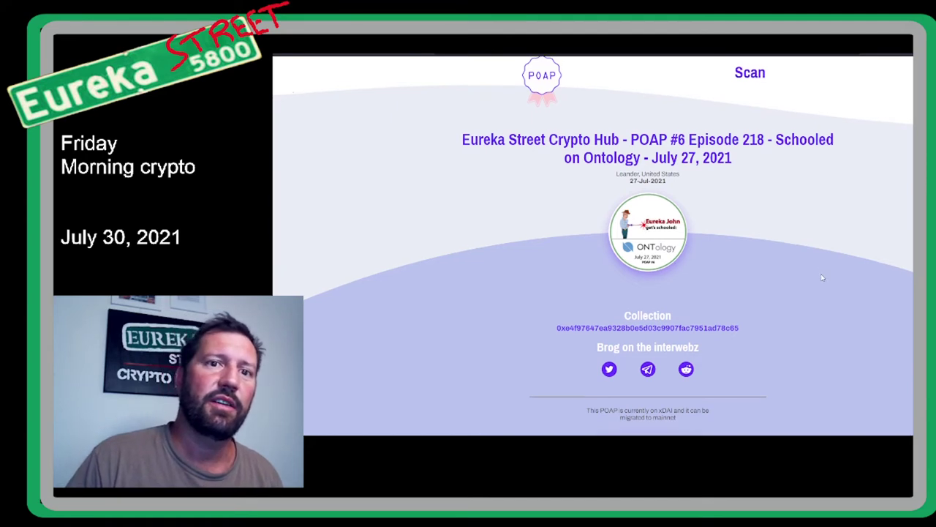
click(646, 258)
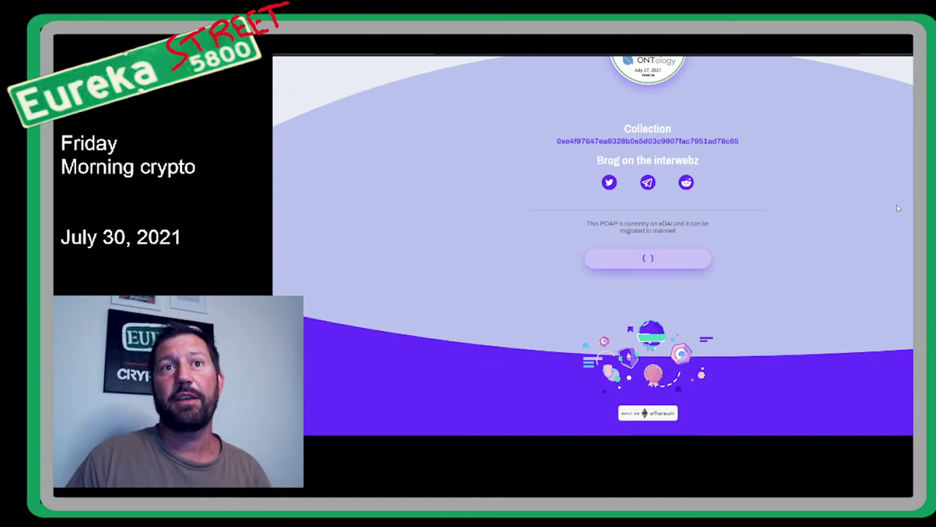
scroll(734, 164, up, 1)
scroll(734, 164, up, 1)
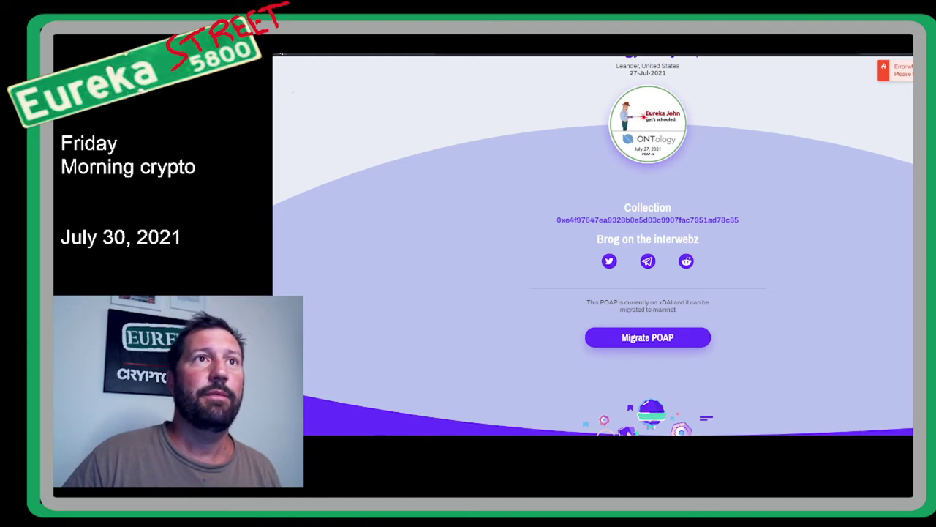
View the Eureka Street Crypto Hub POAP #4 Episode 216 badge page from the collection and return to the badge list.
key(alt+Left)
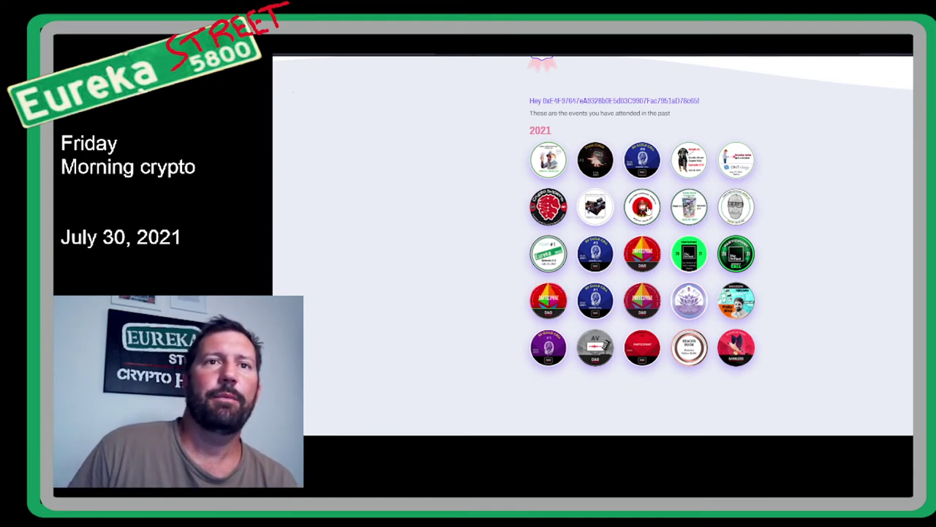
click(648, 210)
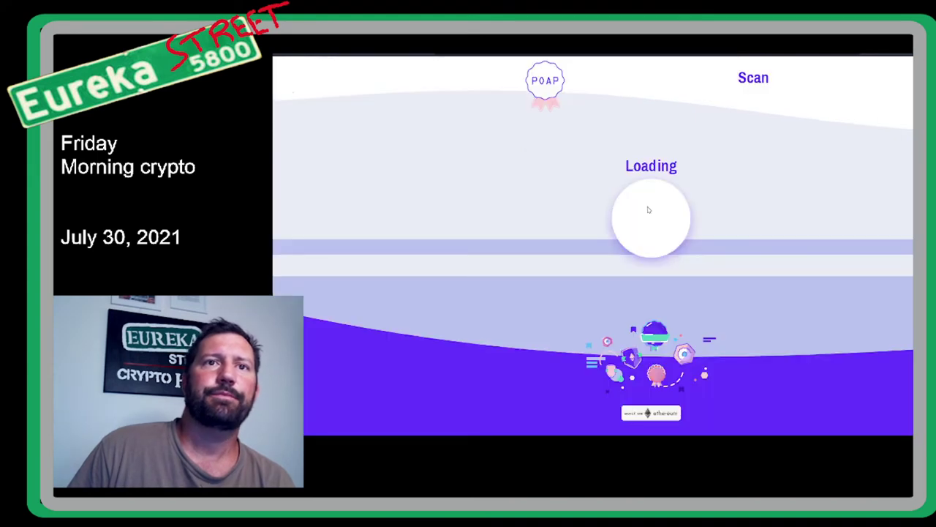
scroll(646, 330, down, 2)
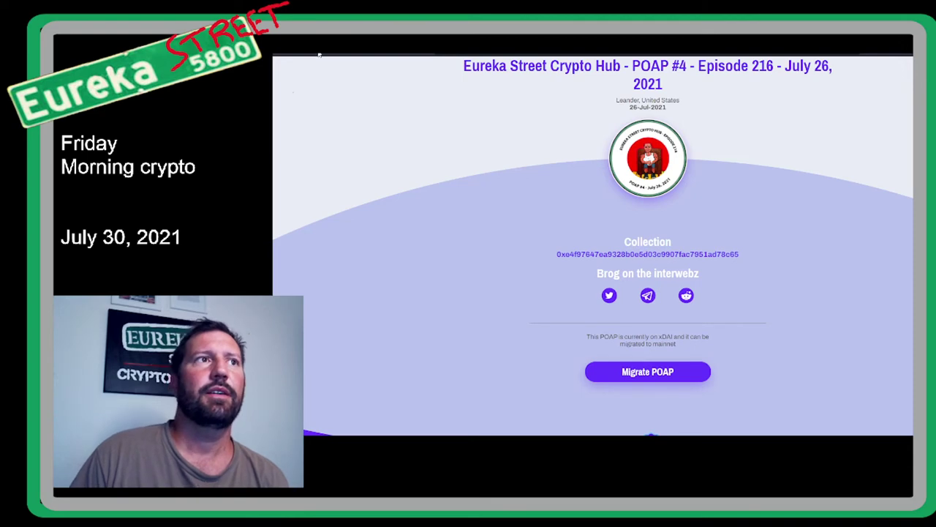
click(284, 55)
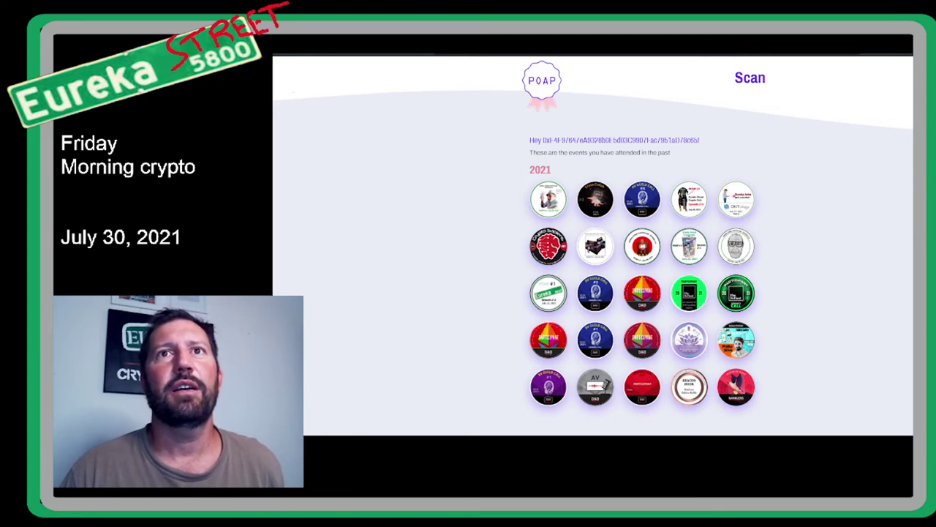
Look through the Reddit thread on viewing collectibles in MetaMask and bring up the xDai Faucets page.
click(750, 77)
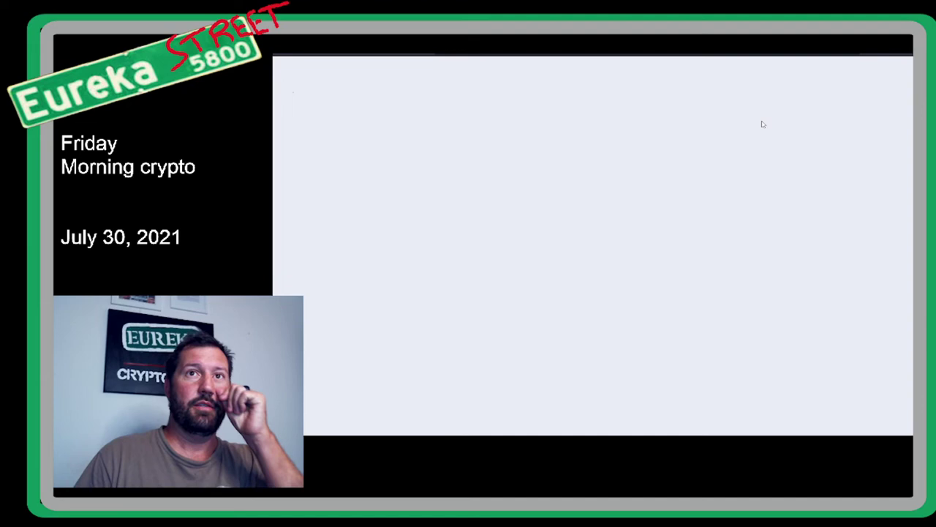
scroll(645, 203, up, 2)
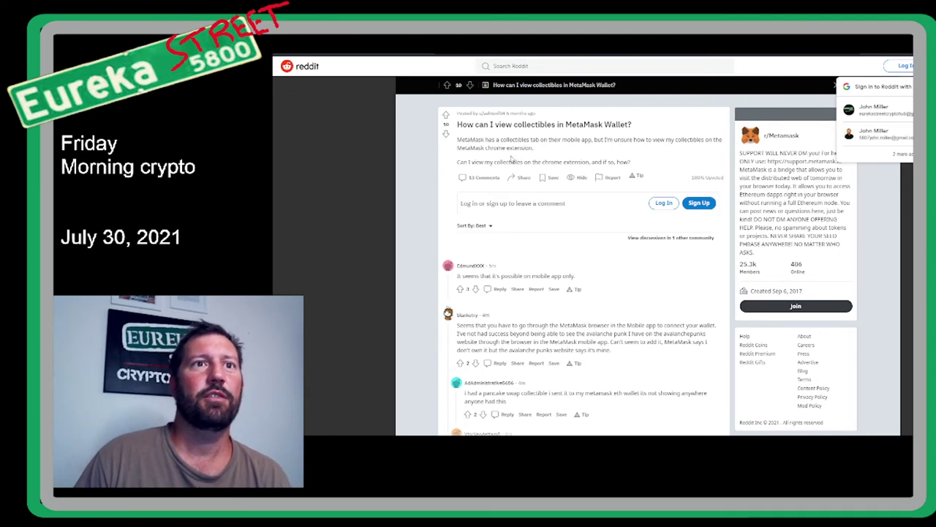
scroll(592, 238, down, 2)
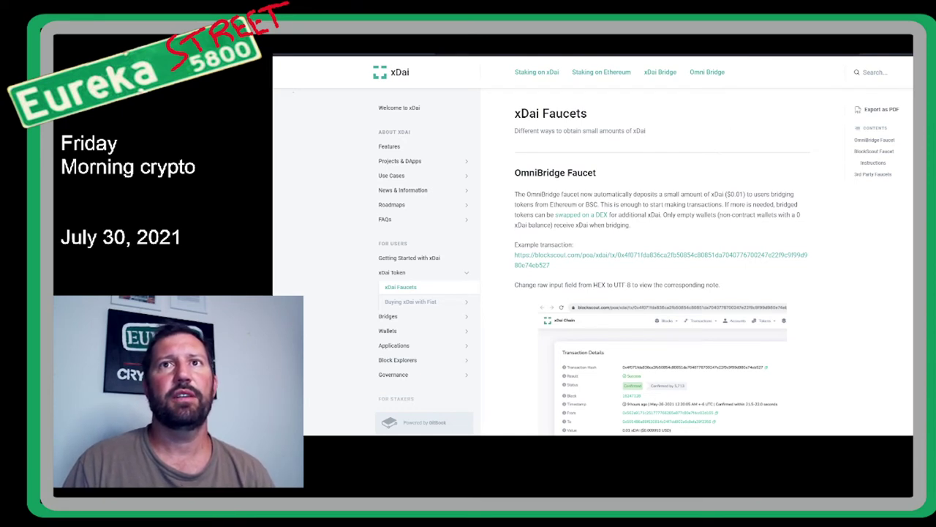
Open OmniBridge from the xDai documentation, accept its welcome terms, and connect the MetaMask wallet.
click(718, 74)
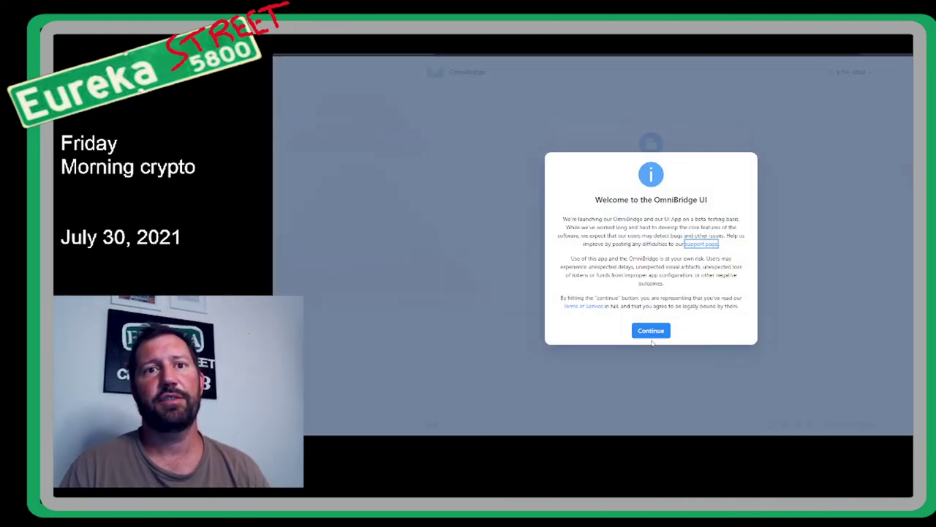
click(651, 331)
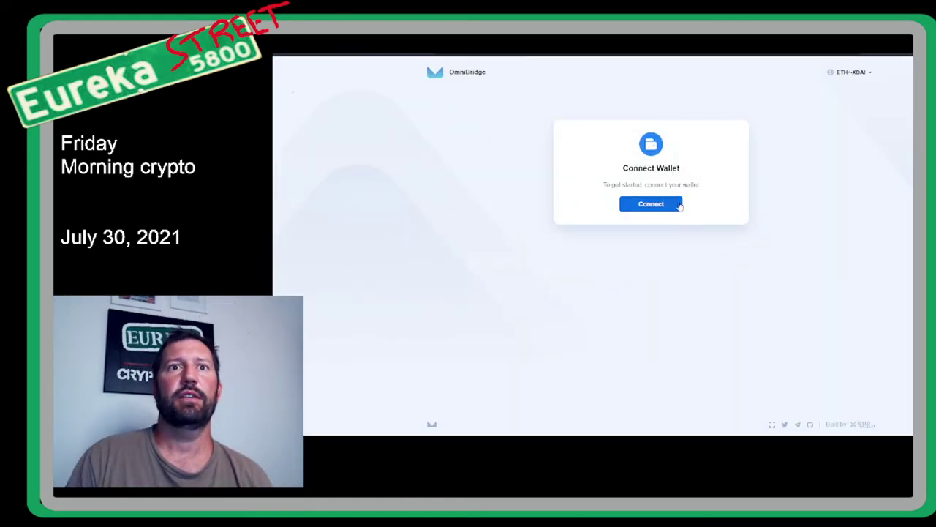
click(663, 205)
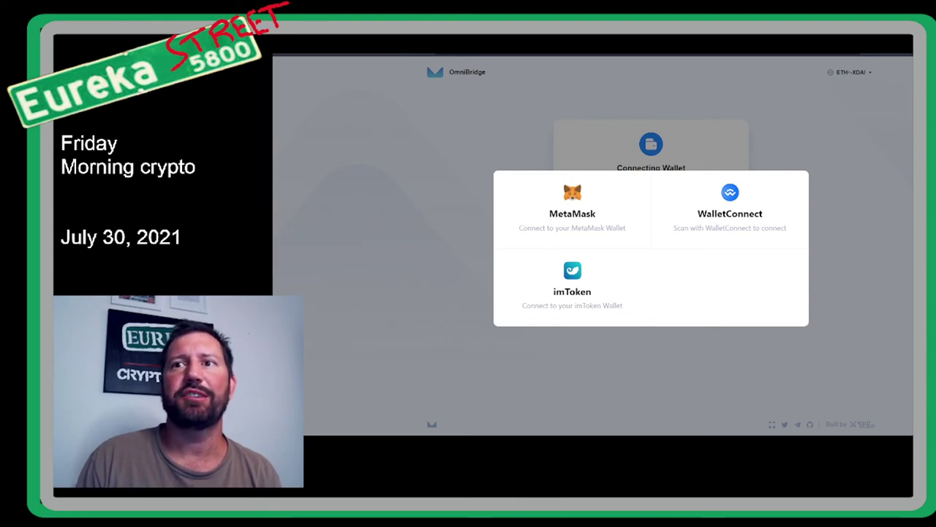
click(867, 315)
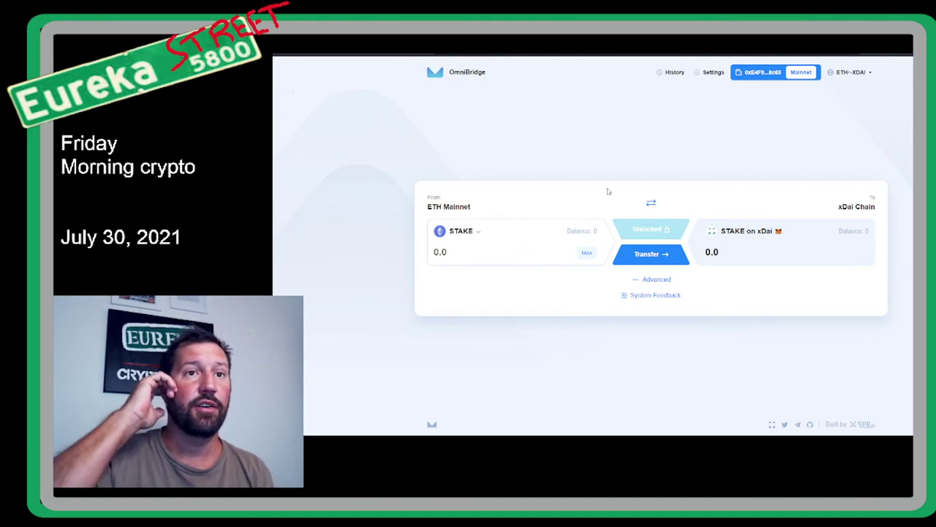
Bring up OmniBridge's source token selection, look up Dai (DAI) on CoinGecko, and copy its contract address.
click(472, 234)
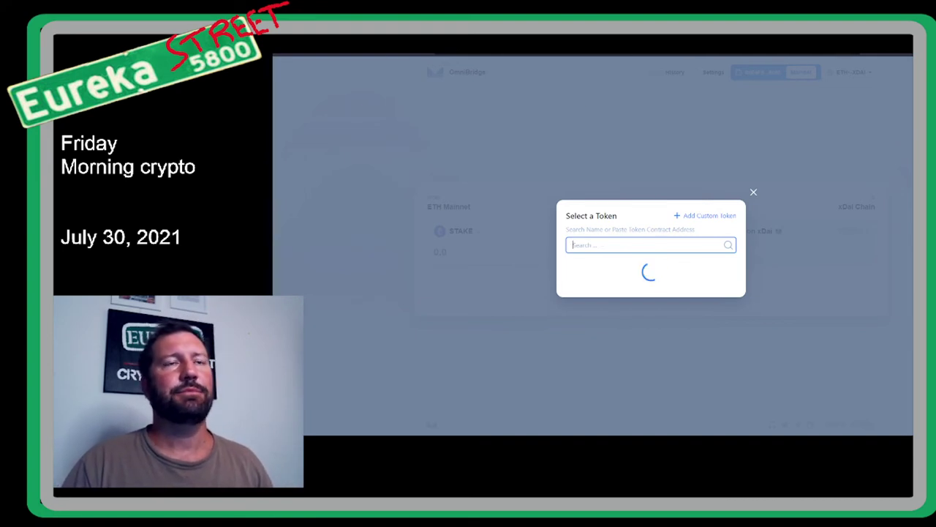
key(ctrl+Tab)
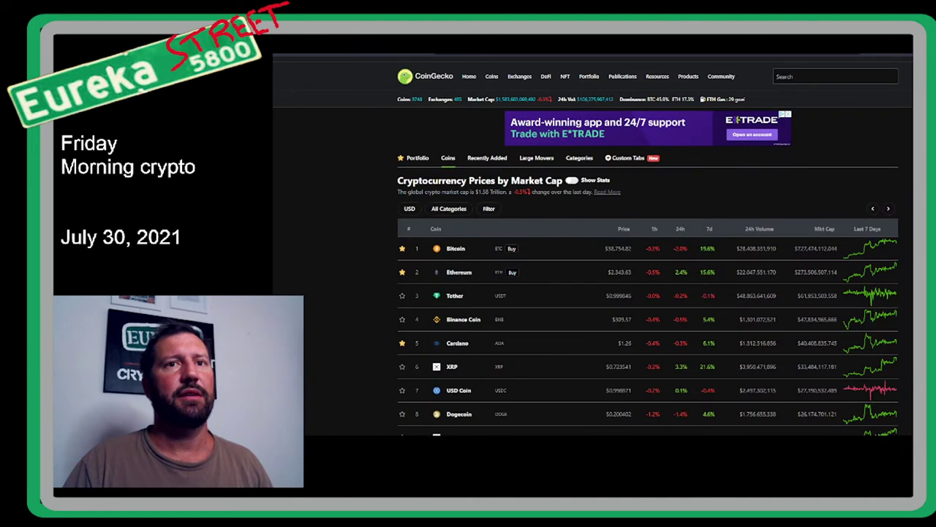
click(808, 76)
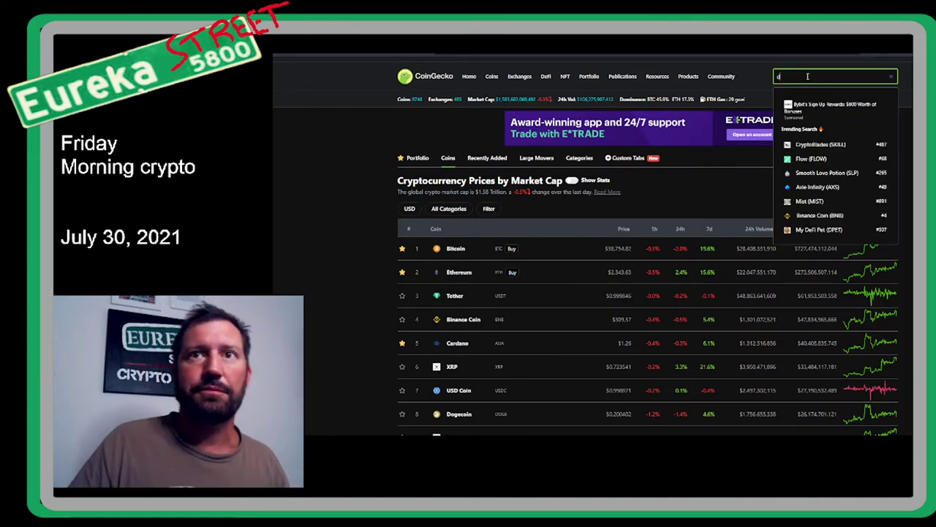
text(dai)
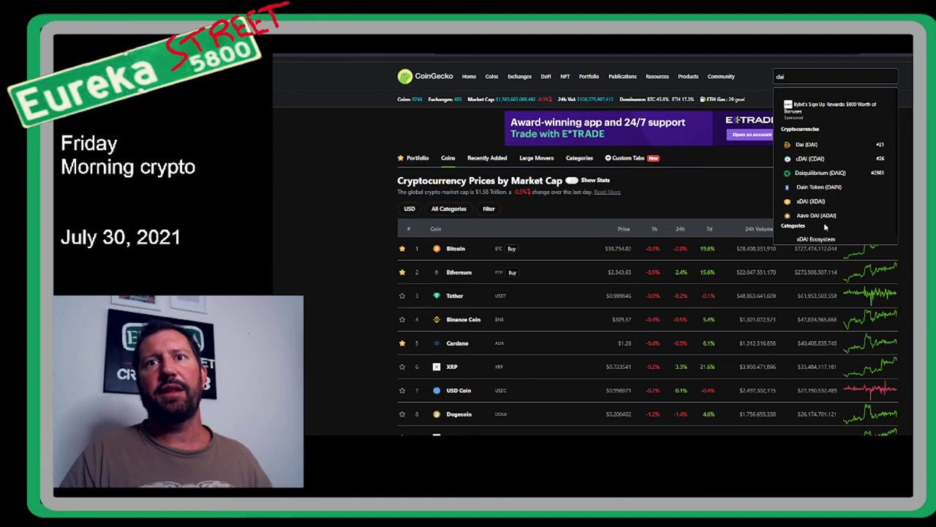
key(Return)
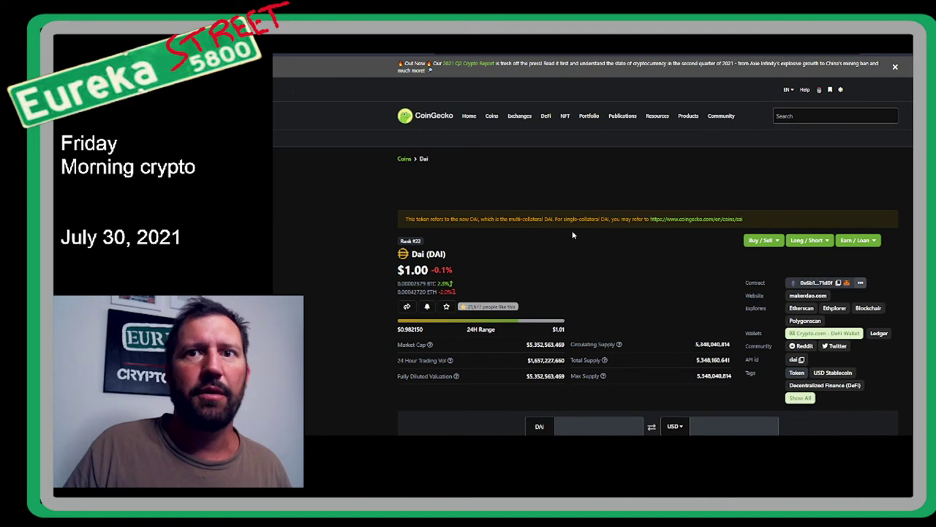
click(838, 284)
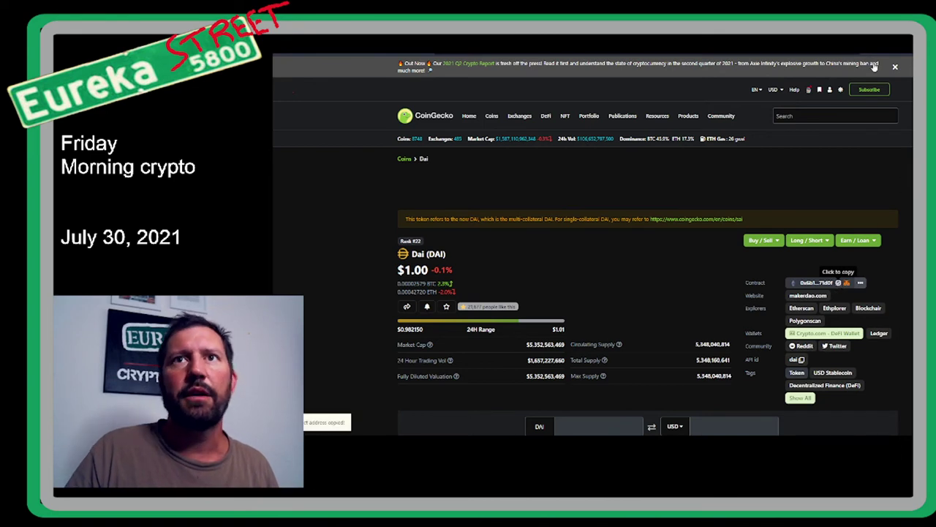
Return to OmniBridge, reload the page, and try again to bring up the source token list.
click(785, 55)
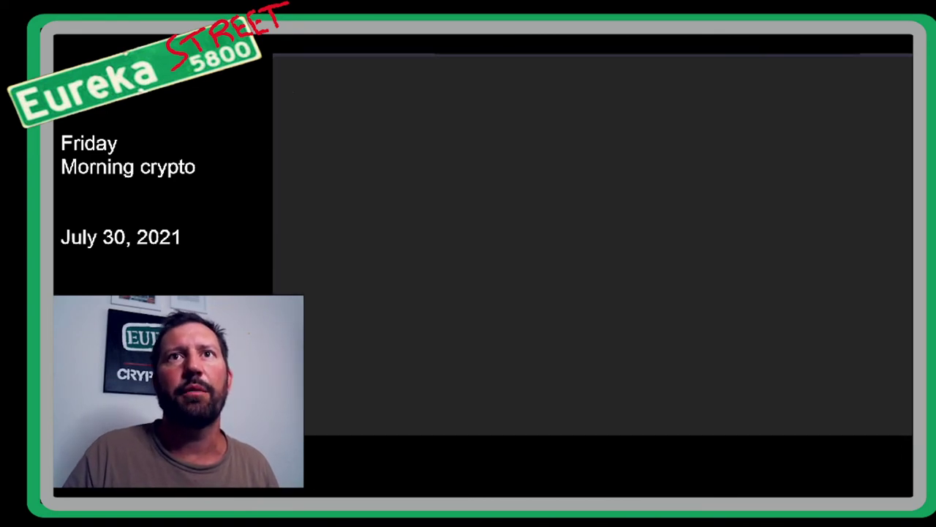
click(748, 55)
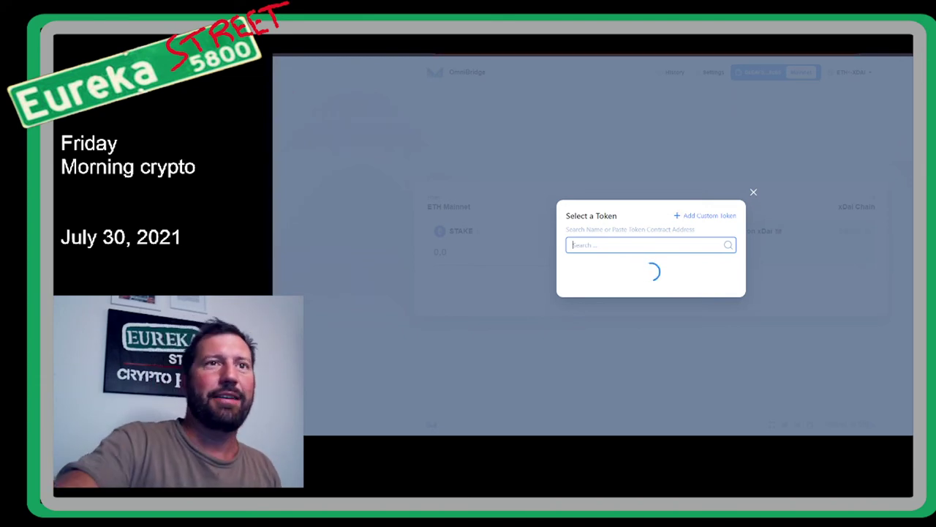
click(523, 57)
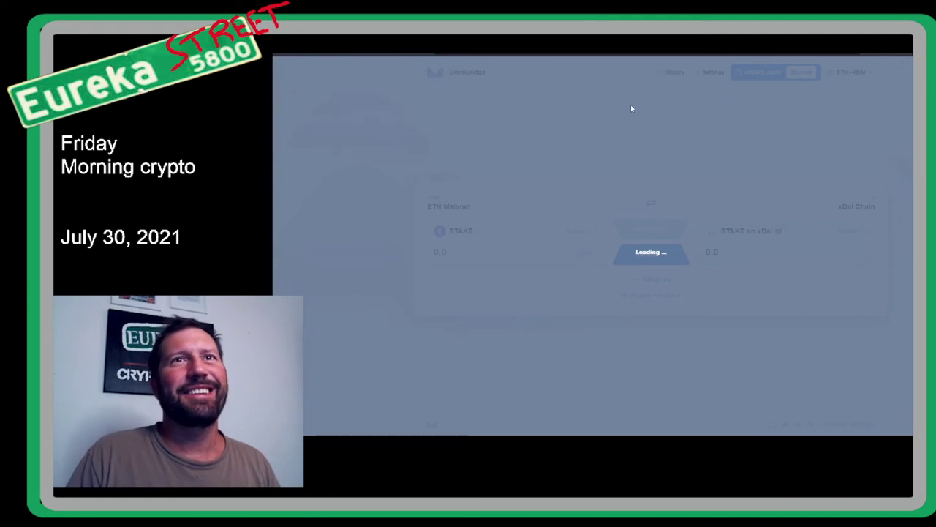
key(F5)
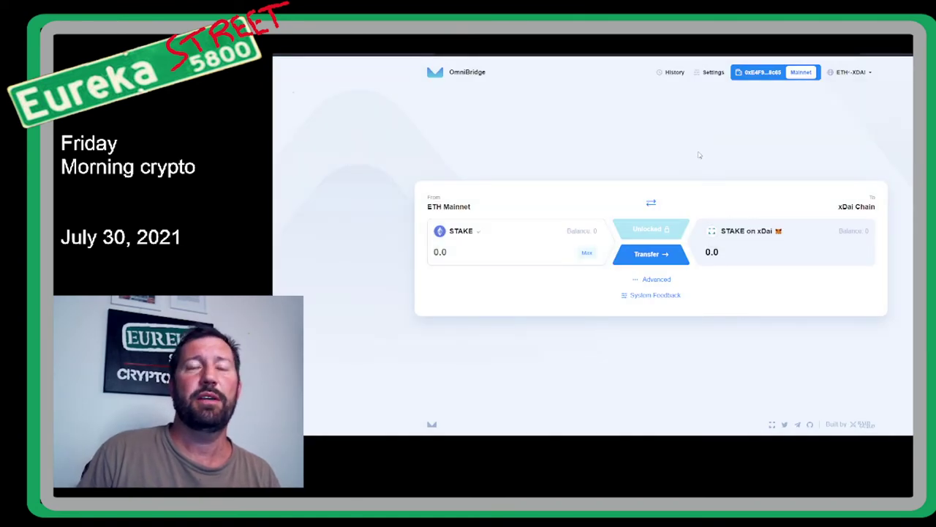
click(477, 234)
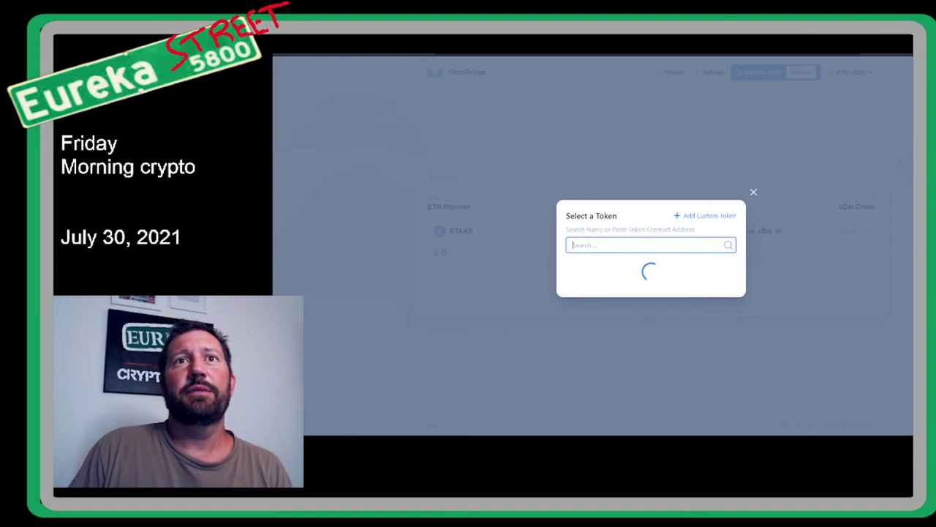
key(F5)
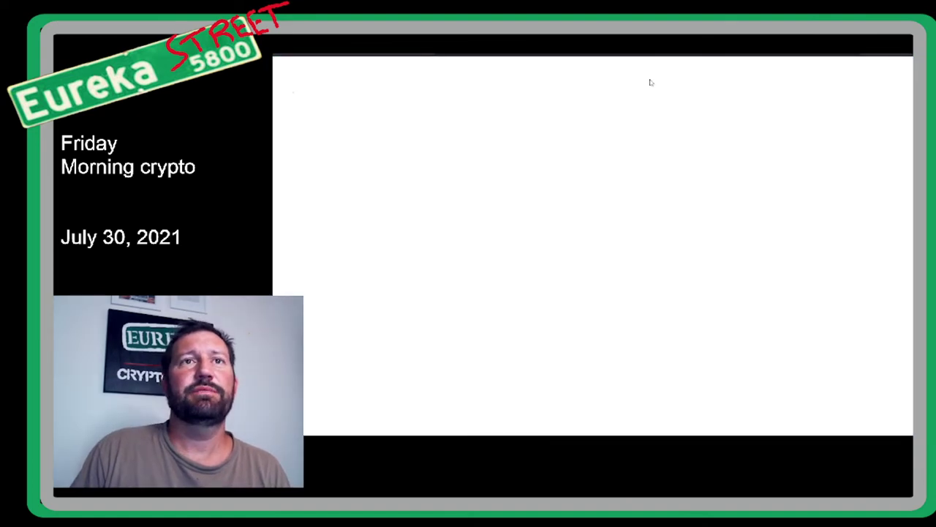
Read the article on seeing POAPs in MetaMask through the first instructions for adding the xDai network.
scroll(847, 209, down, 2)
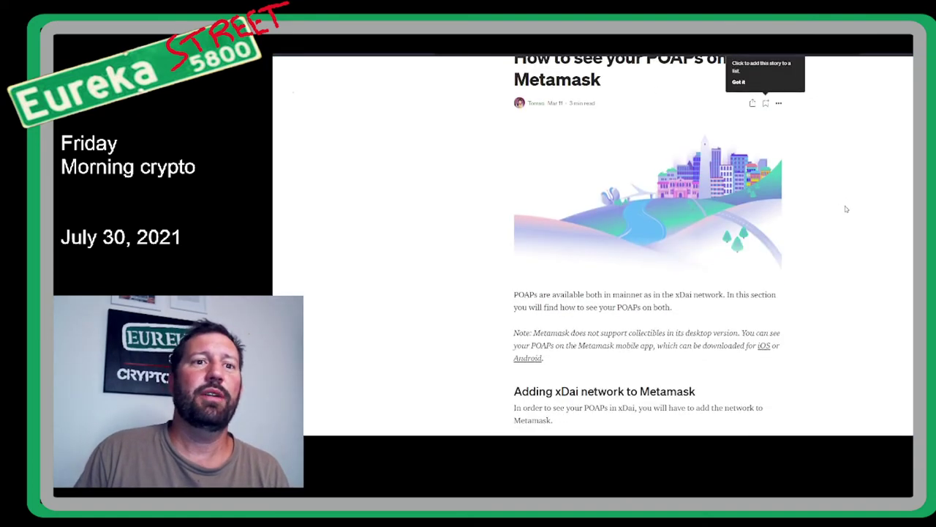
scroll(847, 210, down, 1)
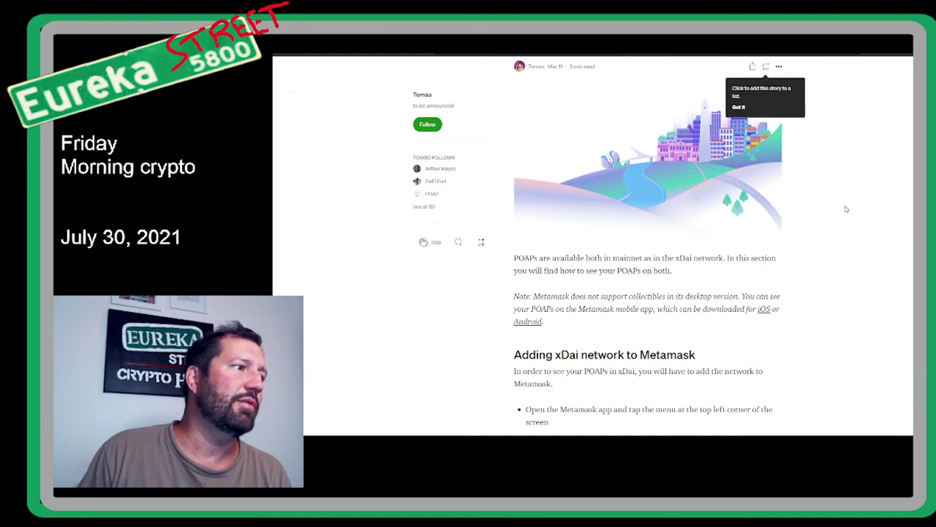
scroll(818, 237, down, 5)
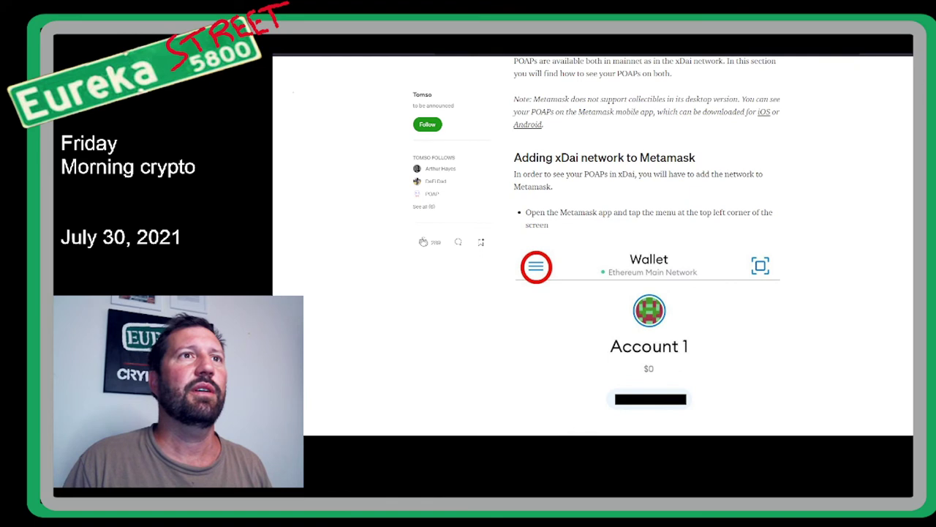
Switch to the Immutable X home page and examine its exchange protocol, minting, and project-support features, ending back at the introduction.
key(ctrl+Tab)
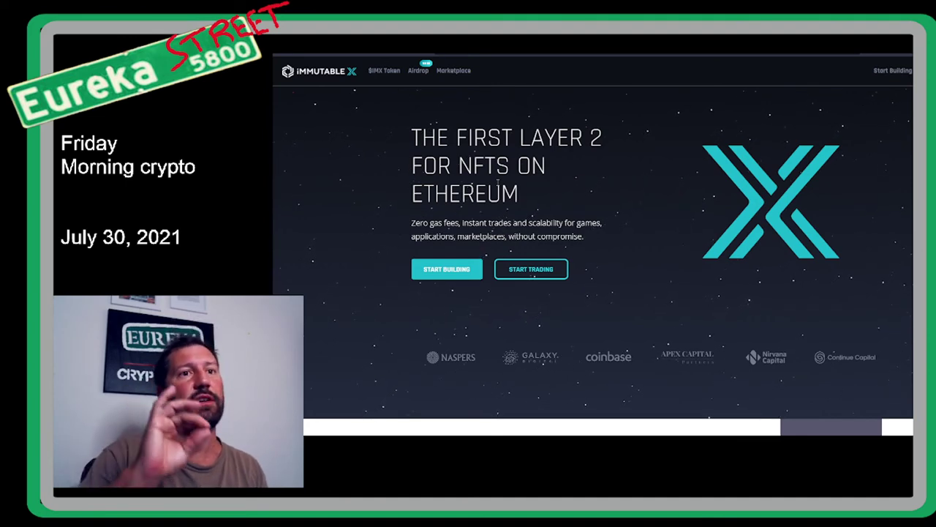
scroll(607, 239, down, 3)
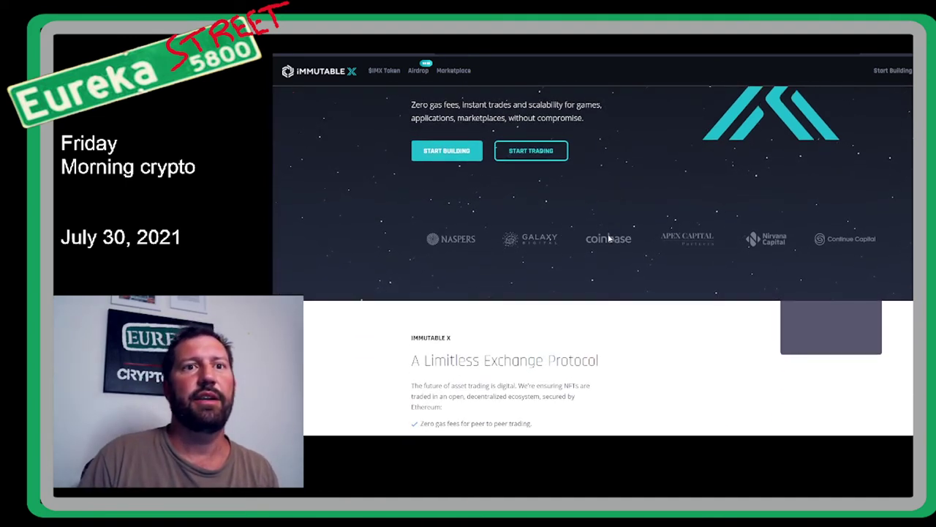
scroll(609, 238, down, 3)
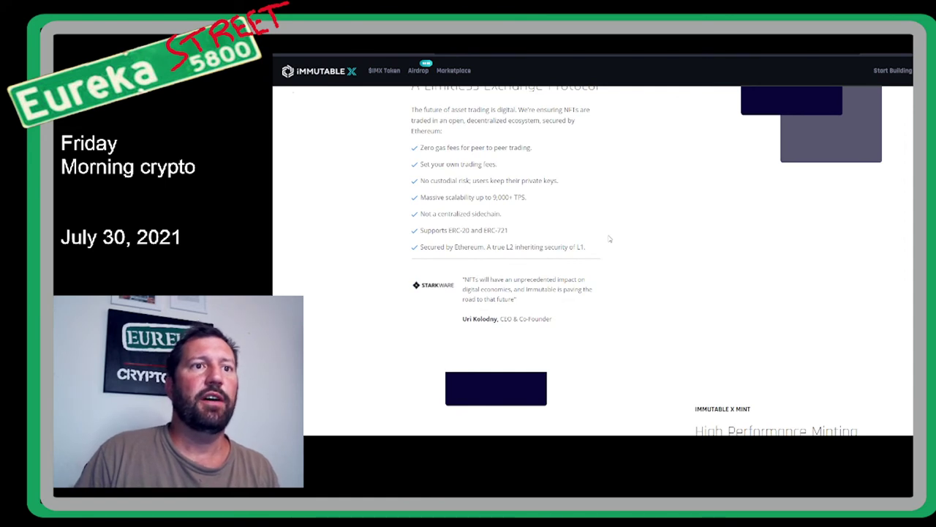
scroll(609, 238, down, 5)
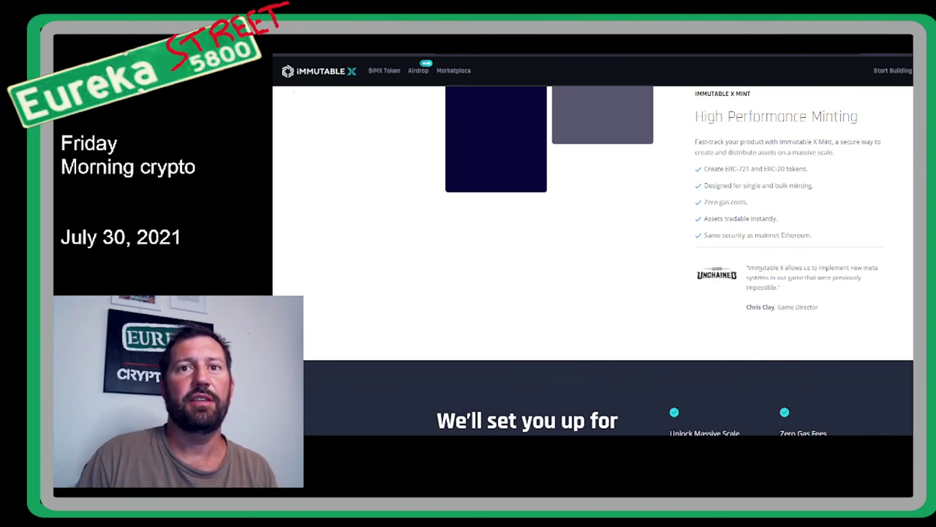
scroll(767, 274, down, 5)
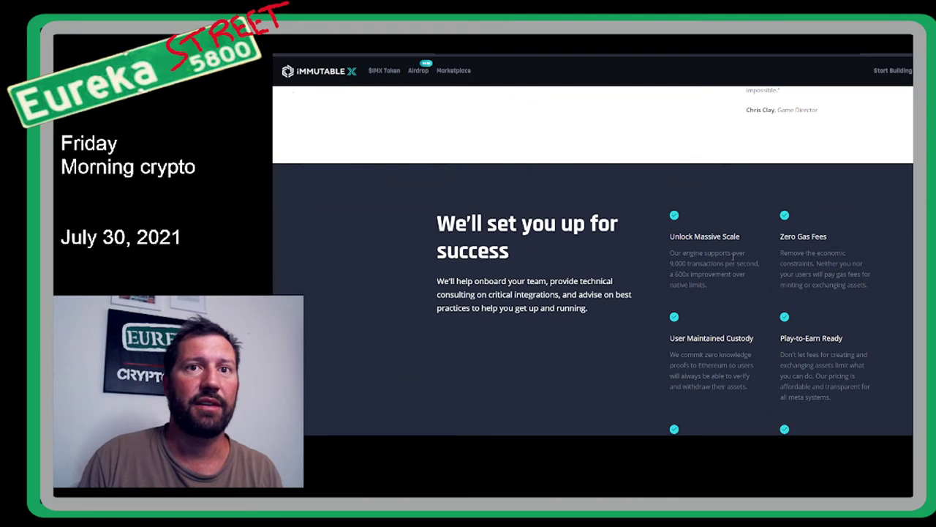
scroll(734, 255, down, 1)
scroll(734, 255, down, 3)
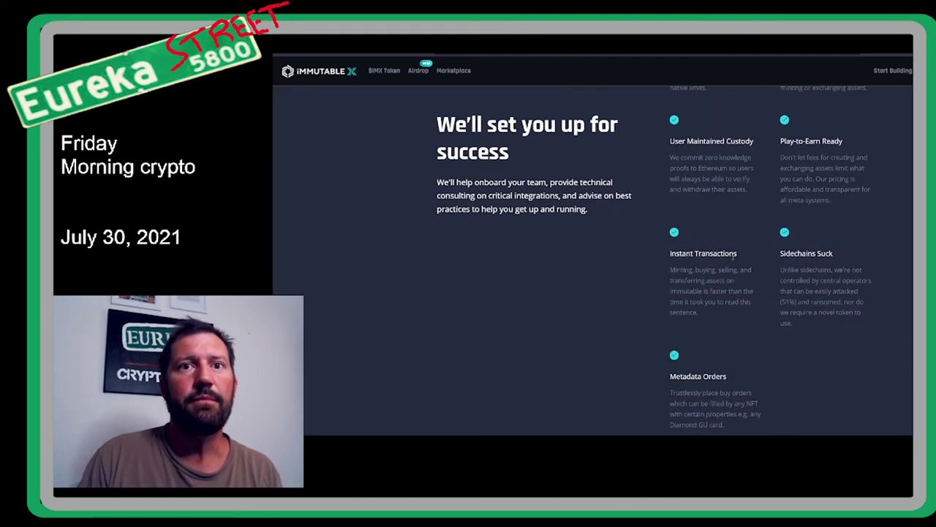
scroll(733, 257, up, 1)
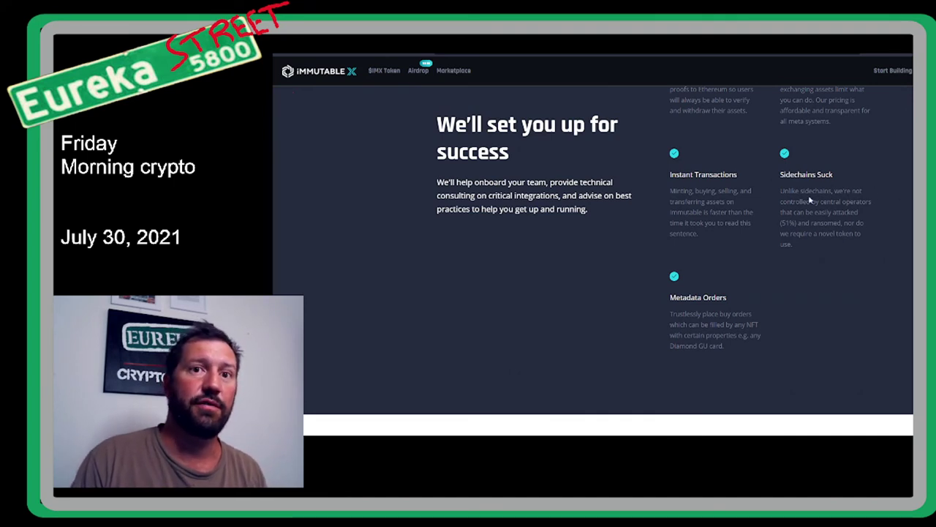
scroll(810, 200, up, 15)
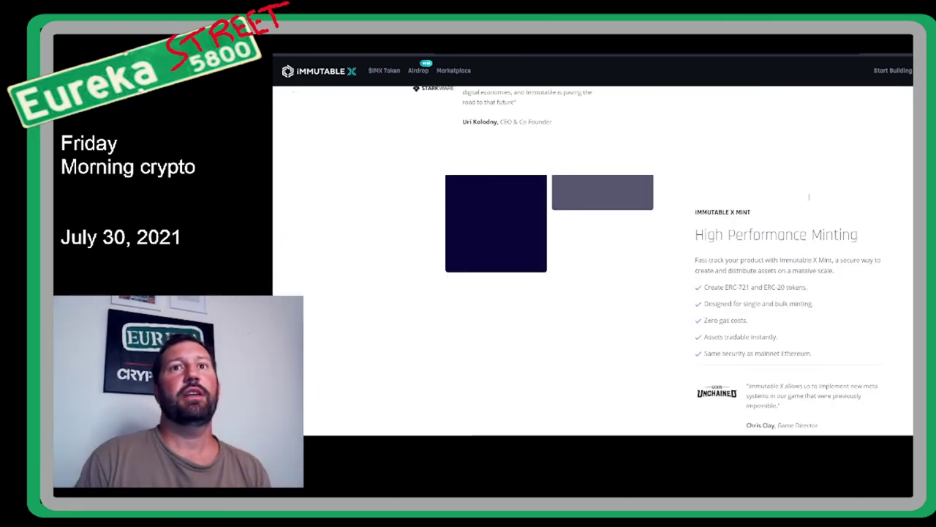
scroll(809, 199, up, 1)
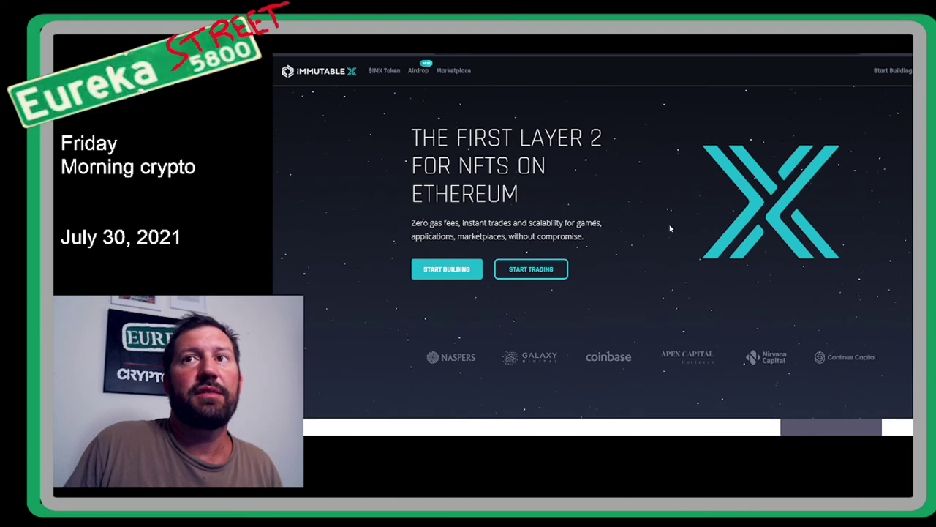
Go over Immutable X's exchange protocol and minting sections again, and read the Vitalik Buterin quote on Ethereum scaling.
scroll(670, 227, down, 5)
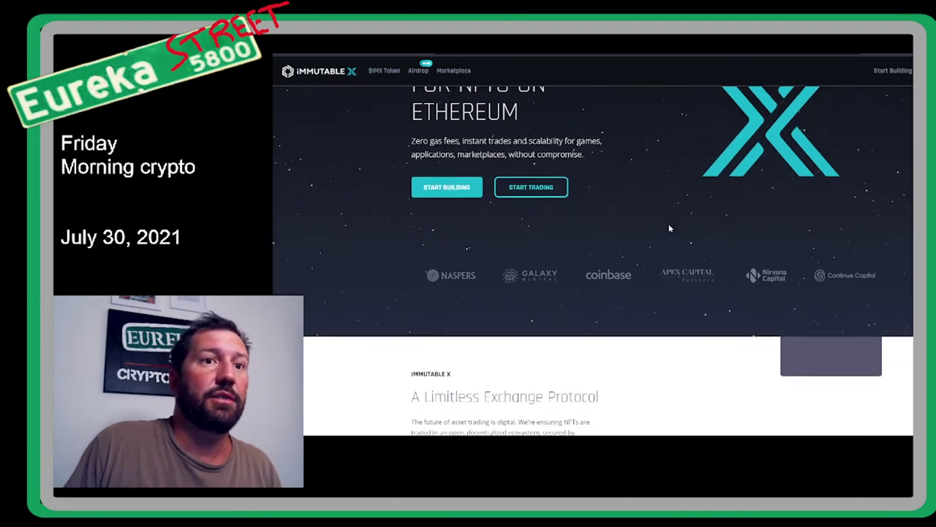
scroll(669, 228, up, 2)
scroll(670, 229, down, 4)
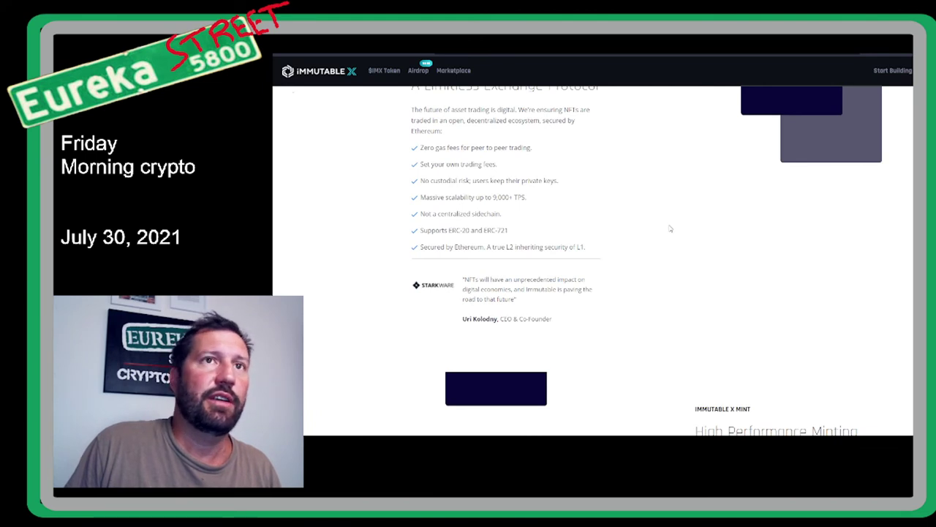
scroll(670, 228, down, 3)
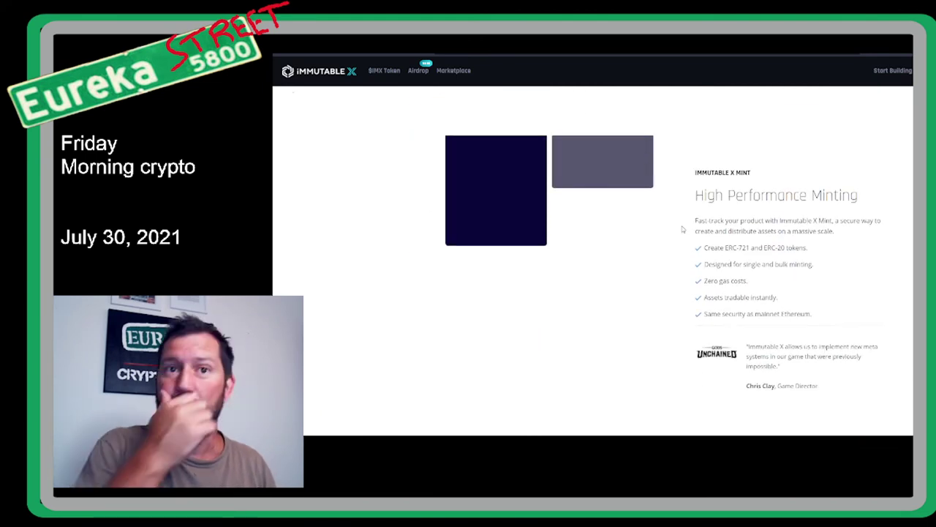
scroll(767, 210, down, 1)
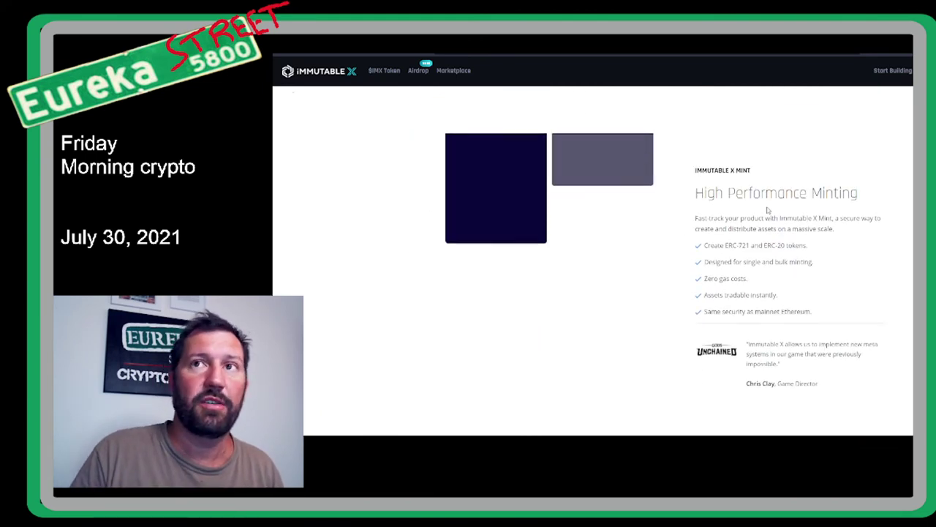
scroll(768, 210, down, 6)
scroll(757, 215, down, 6)
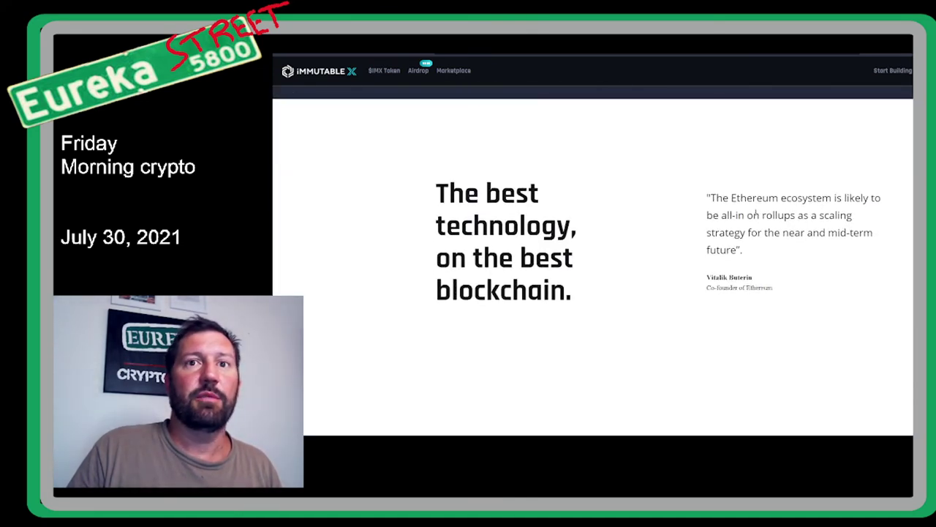
scroll(756, 215, down, 3)
scroll(755, 216, down, 3)
scroll(755, 215, up, 5)
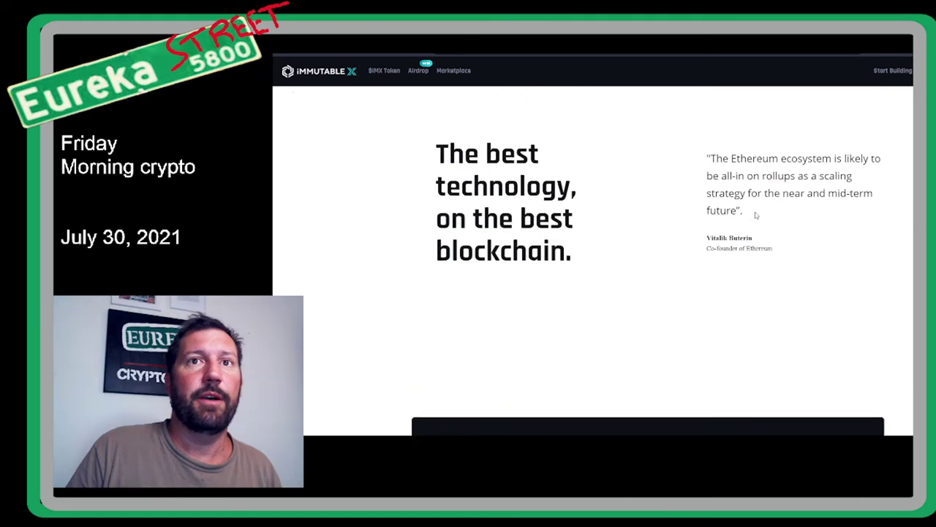
scroll(757, 215, up, 15)
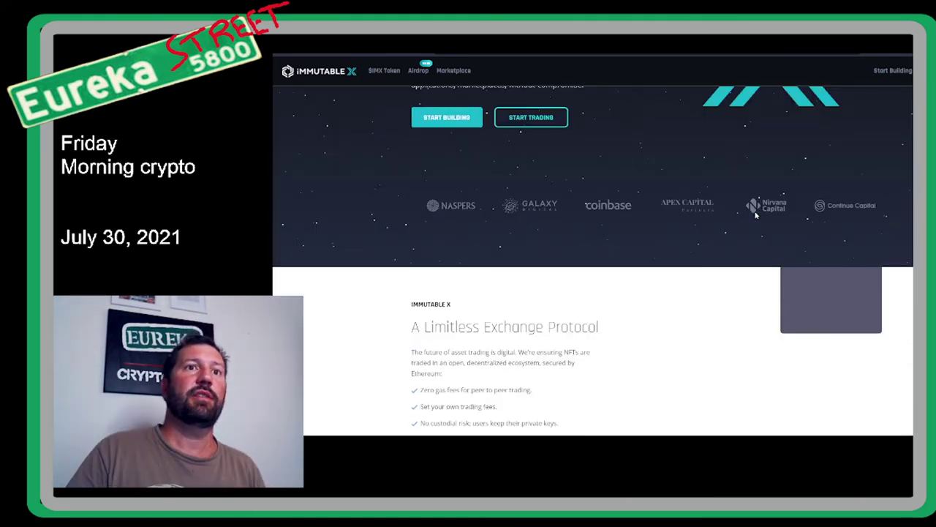
Switch to the Crypto Briefing article on Synthetix going live on layer 2, review its key takeaways, and dismiss the Nexo ad banner.
scroll(756, 215, up, 3)
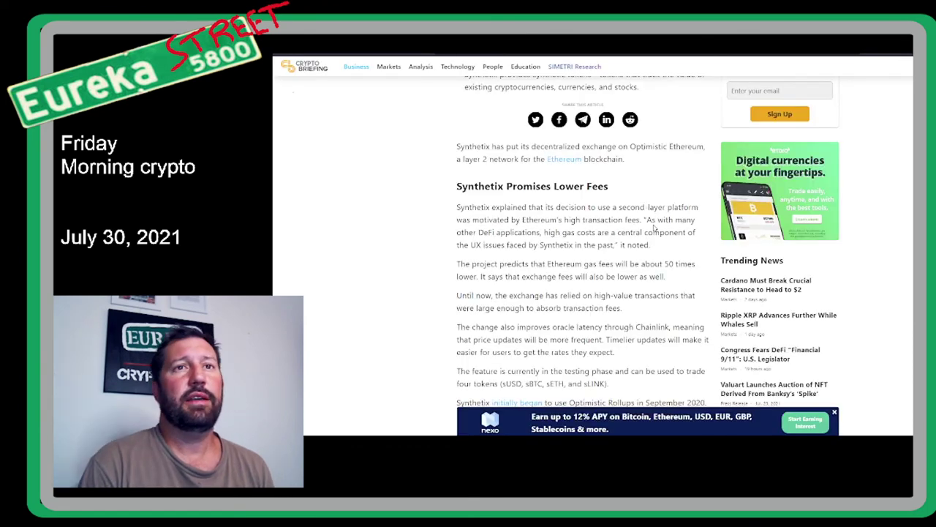
scroll(570, 258, up, 6)
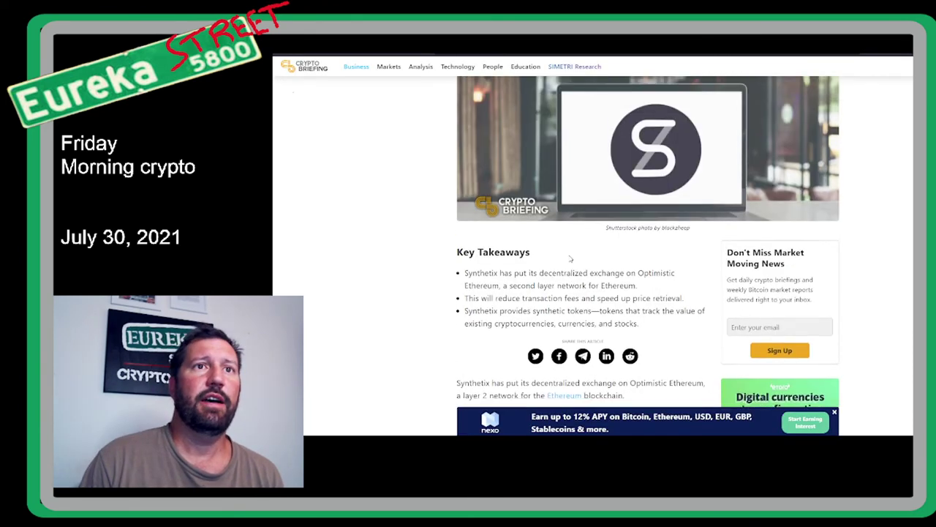
scroll(571, 258, down, 2)
scroll(629, 234, up, 1)
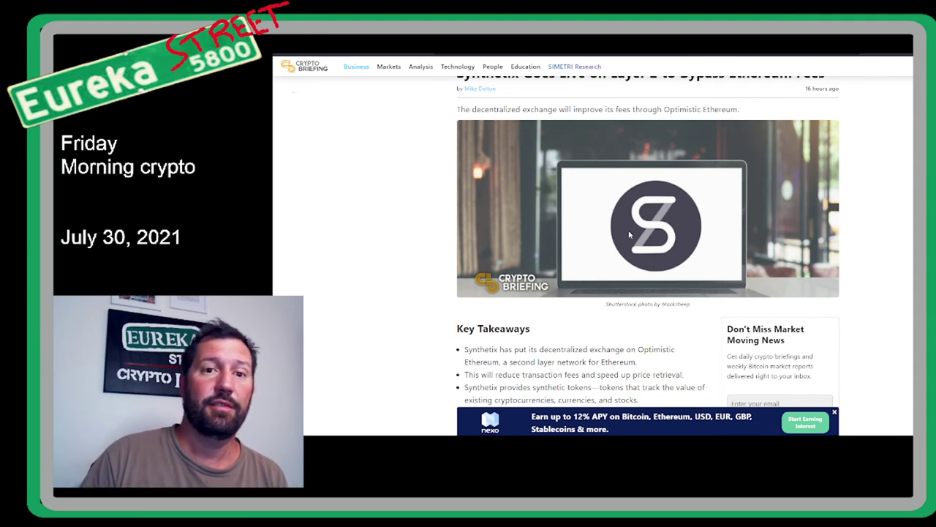
click(835, 414)
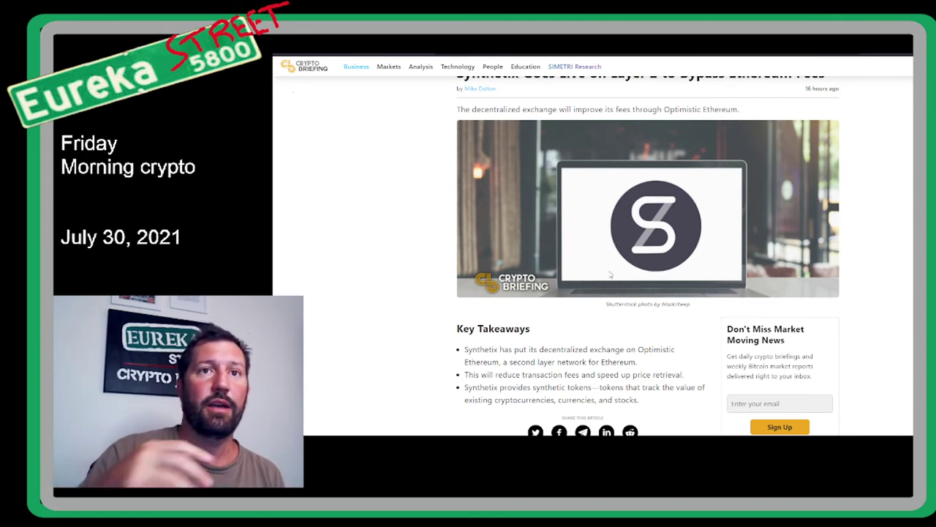
Highlight in yellow the first three paragraphs under "Synthetix Promises Lower Fees", through the sentence on absorbing transaction fees.
scroll(658, 308, down, 3)
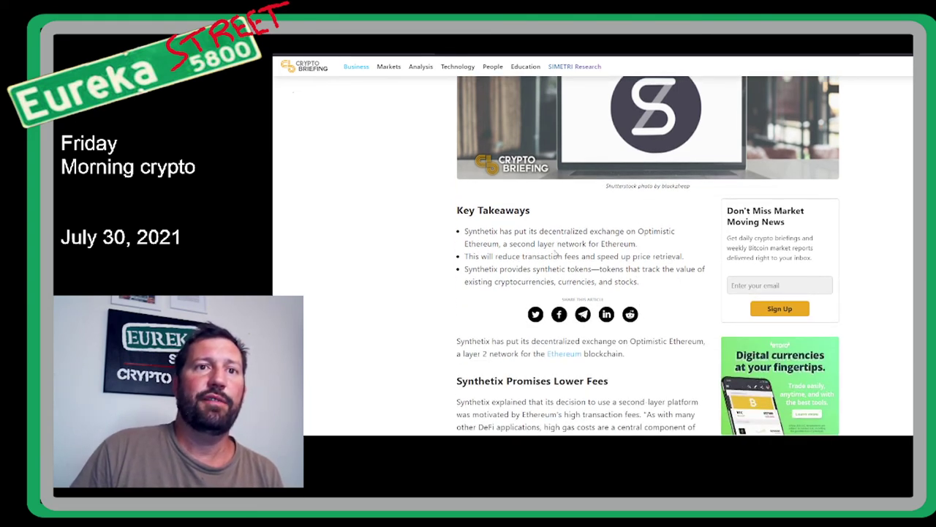
scroll(556, 254, down, 2)
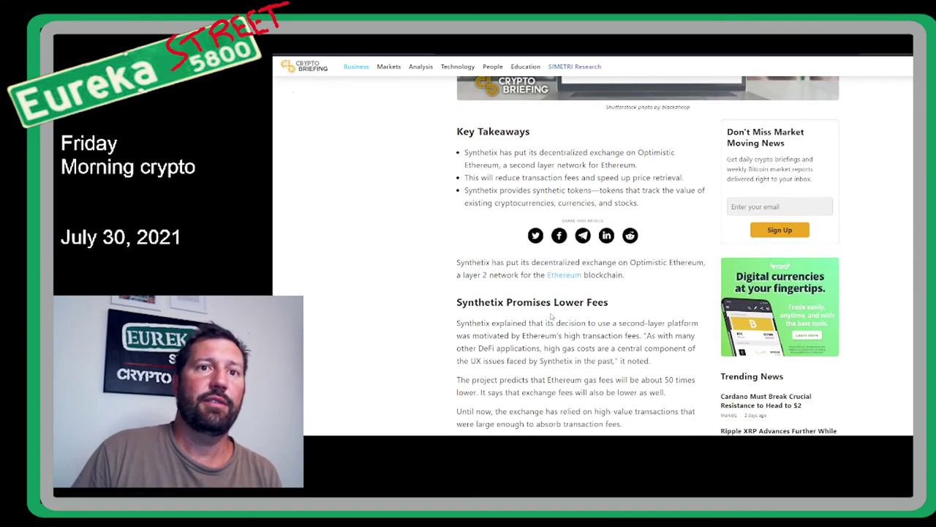
scroll(554, 317, down, 2)
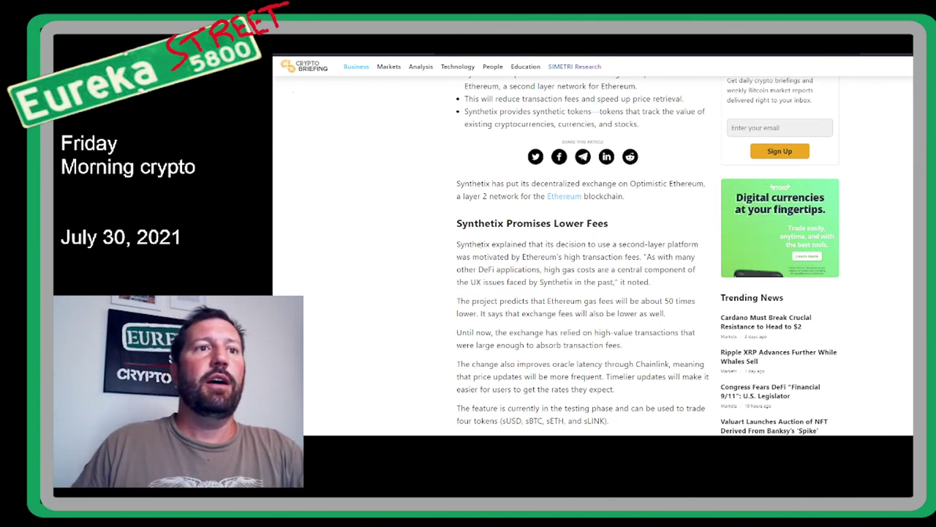
drag(470, 246, 653, 261)
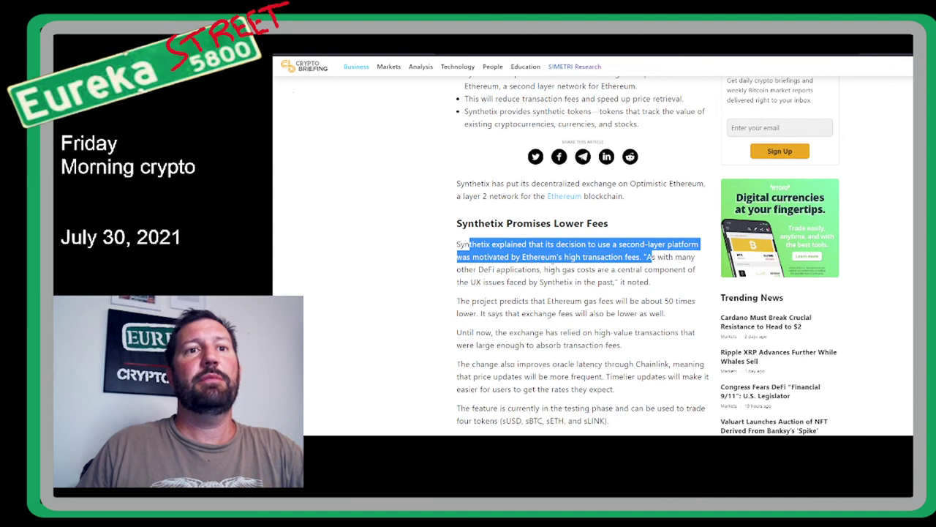
click(530, 267)
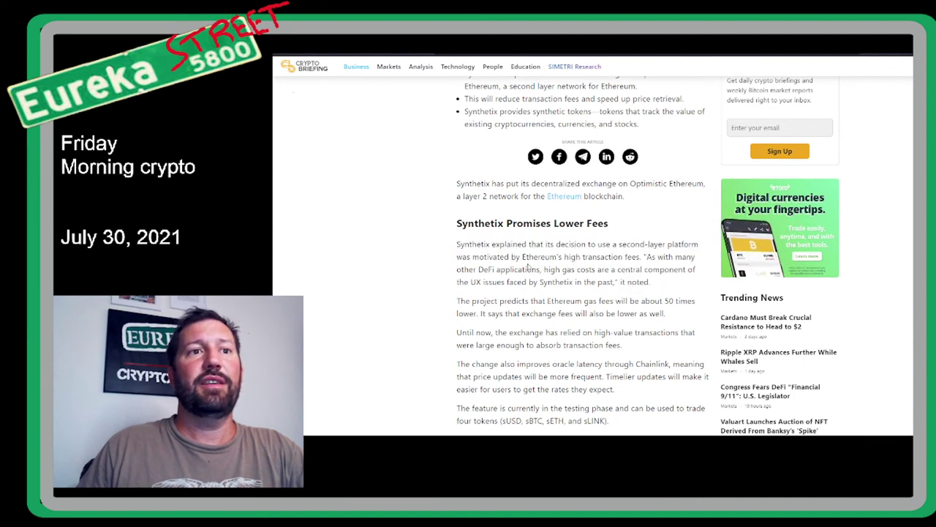
drag(456, 244, 667, 282)
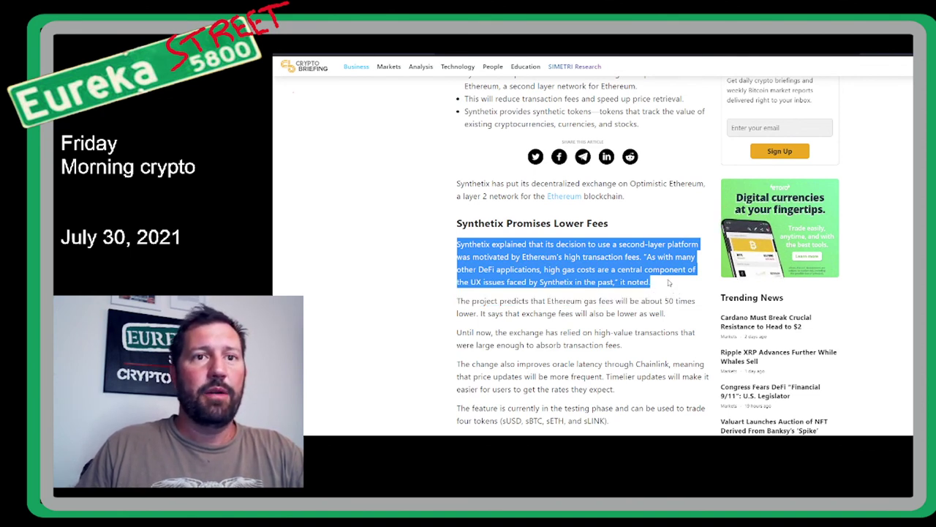
drag(668, 283, 676, 316)
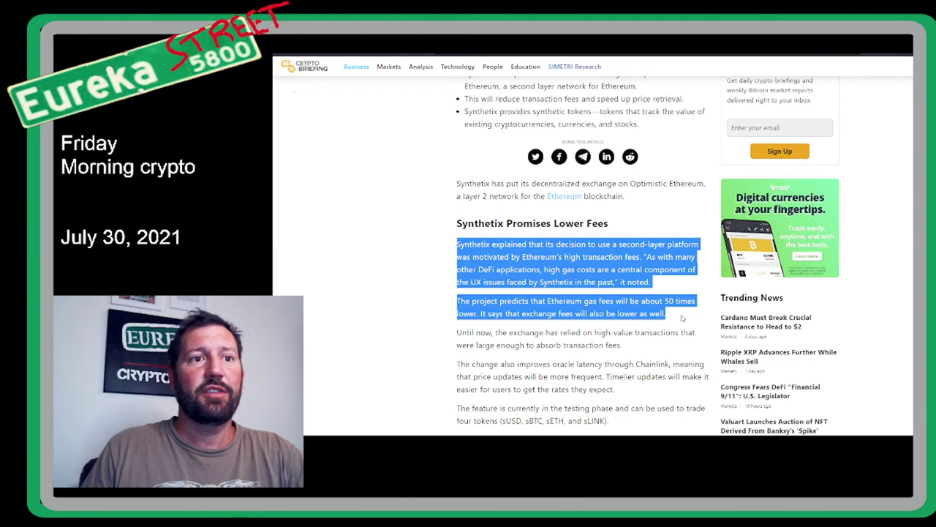
drag(681, 318, 690, 347)
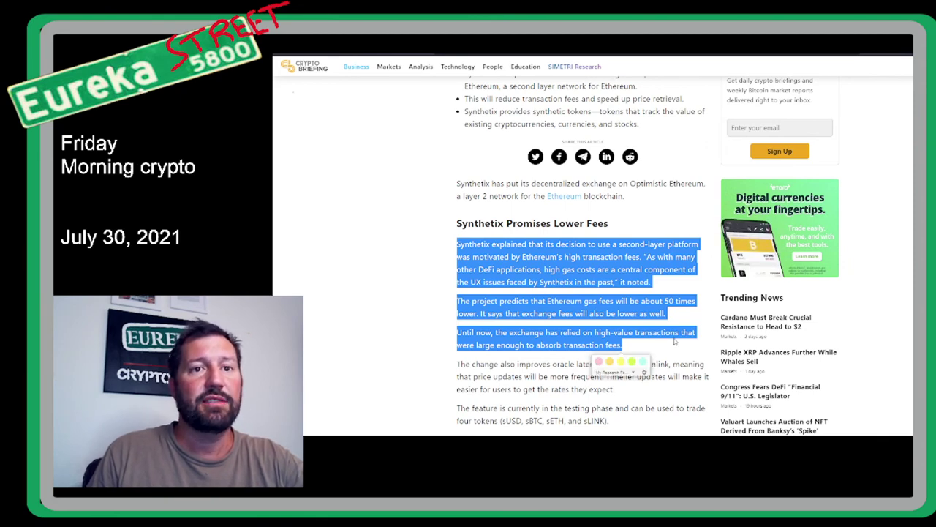
click(619, 364)
click(619, 362)
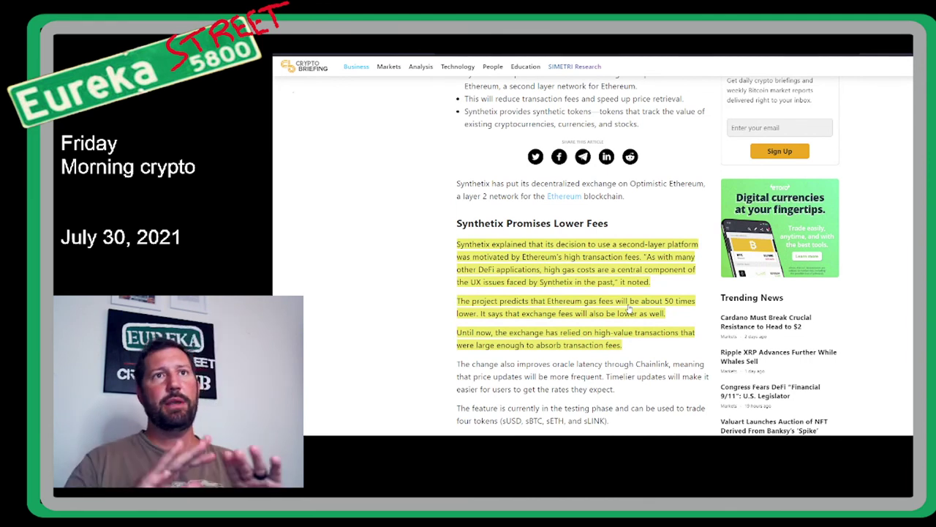
click(629, 308)
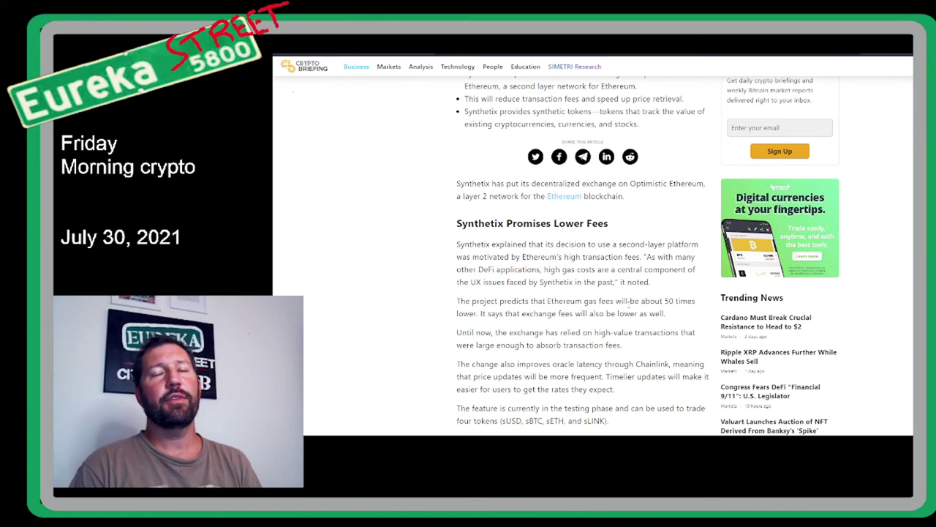
key(ctrl+z)
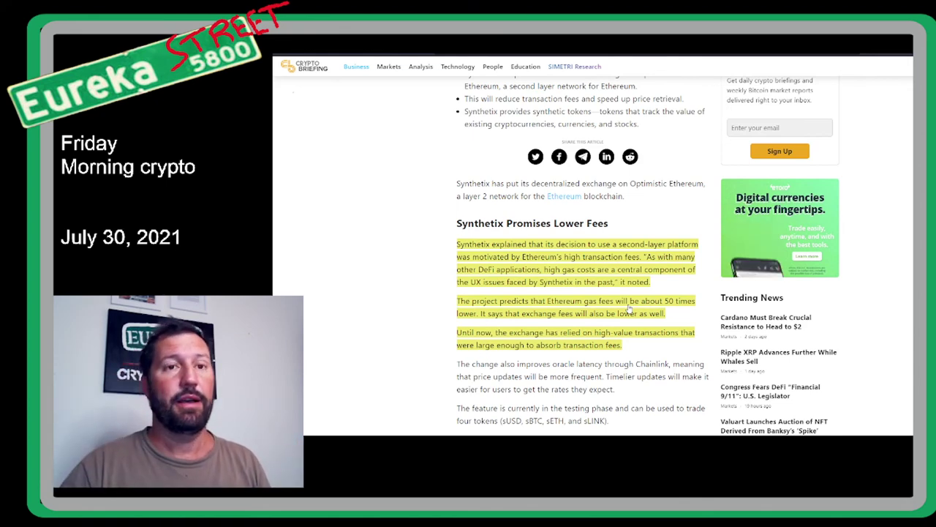
Highlight "Optimistic Ethereum" in yellow in the summary line beneath the Synthetix article's headline.
scroll(630, 308, down, 5)
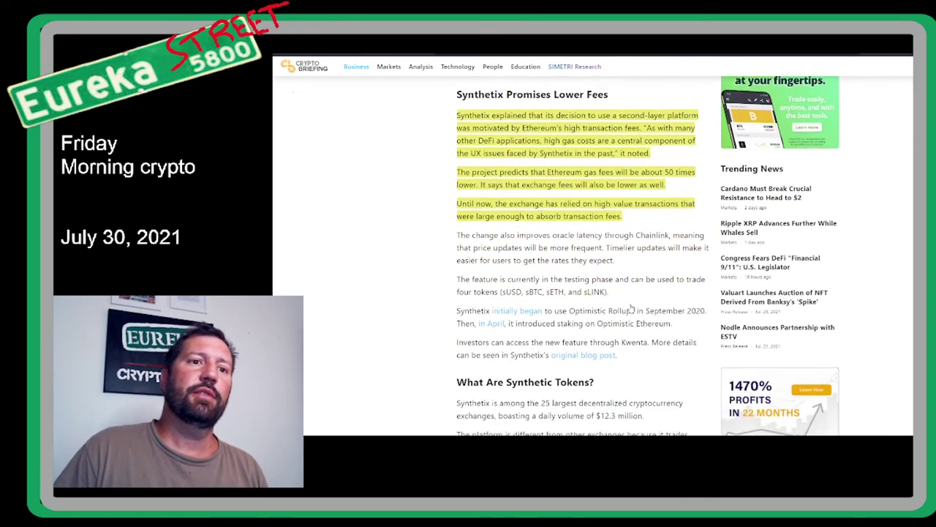
scroll(632, 309, down, 2)
scroll(631, 308, up, 6)
scroll(632, 309, up, 6)
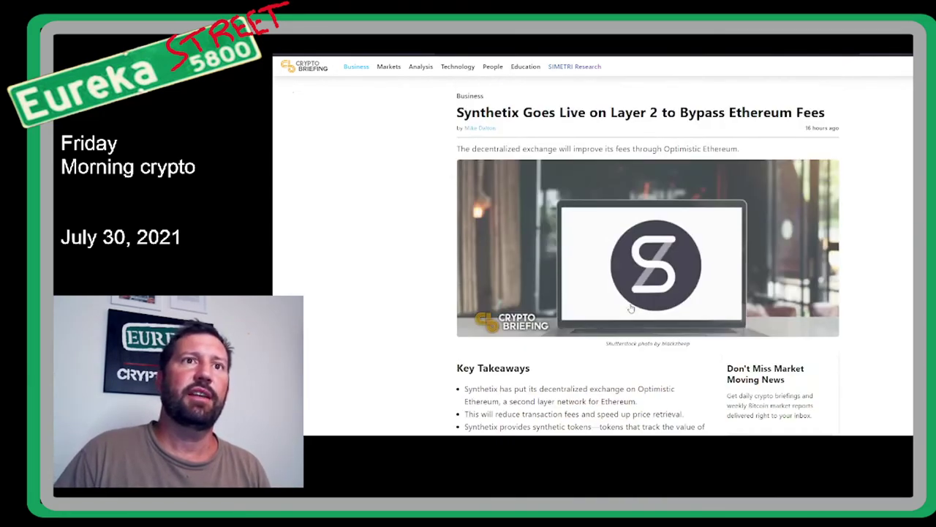
drag(663, 146, 739, 148)
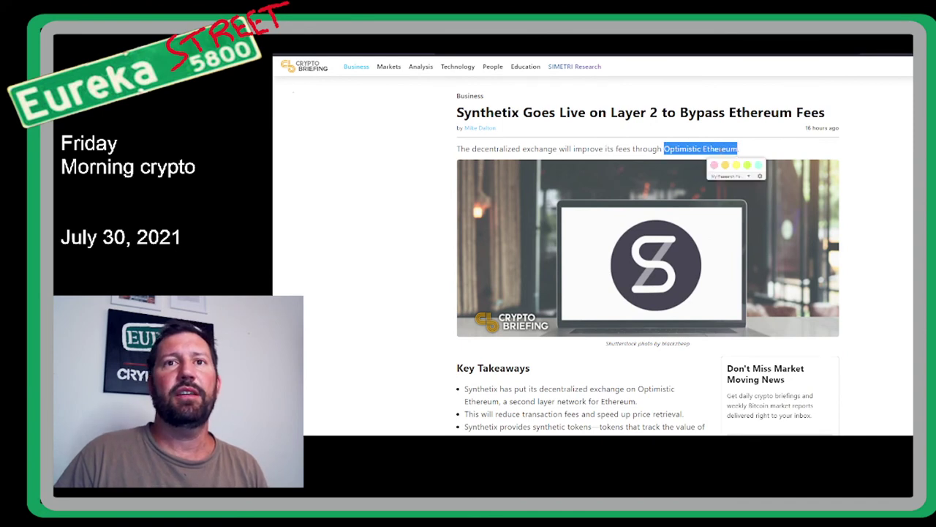
click(740, 170)
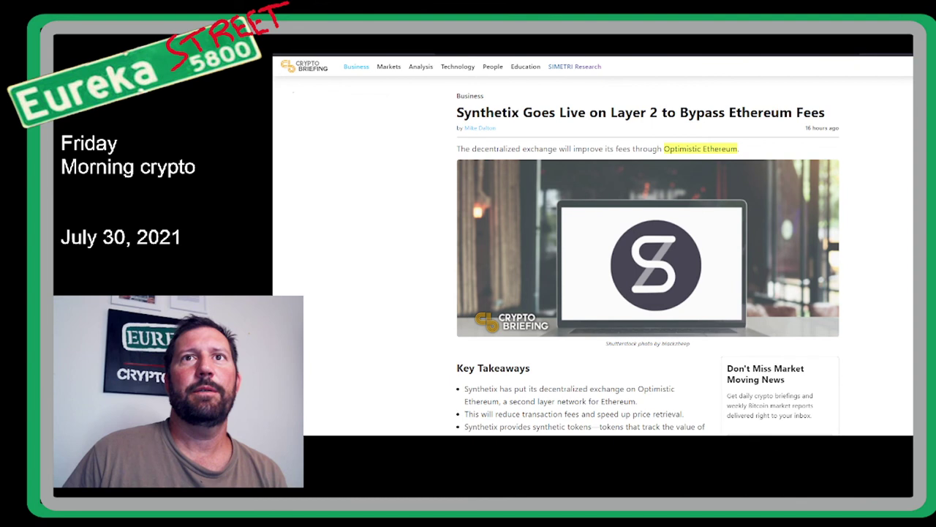
Switch to the POAP BackOffice events list and preview the badge artwork for Eureka Street Crypto Hub POAP #9, Episode 221.
click(722, 54)
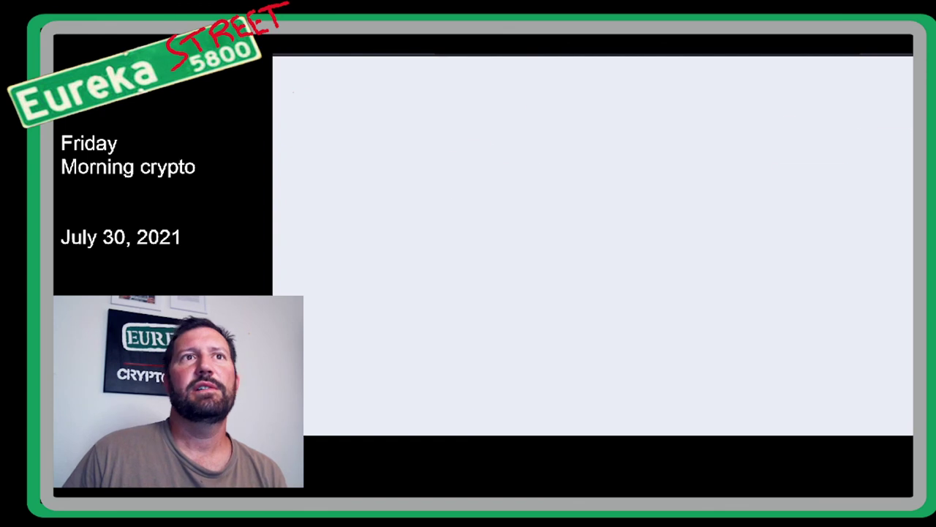
mouse_move(774, 237)
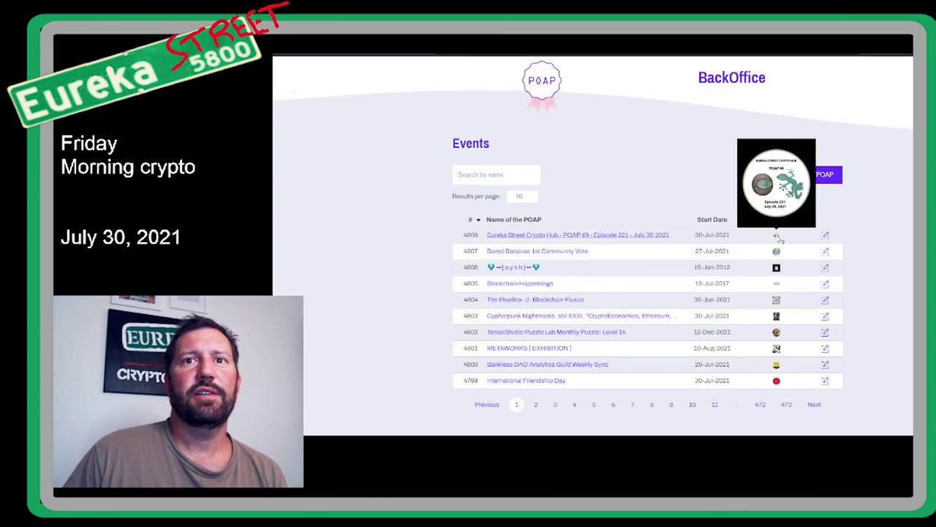